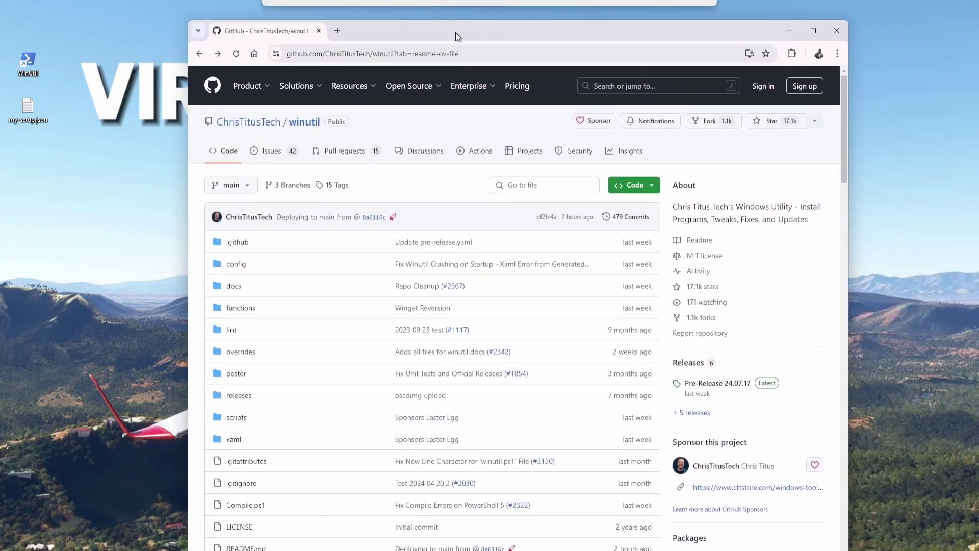
- Move the Chrome window showing the winutil GitHub page toward the middle of the desktop
mouse_move(455, 32)
left_mouse_down()
mouse_move(461, 8)
mouse_move(458, 66)
mouse_move(473, 35)
mouse_move(467, 14)
mouse_move(499, 21)
mouse_move(445, 23)
left_mouse_up()
left_click_drag(583, 30, 576, 60)
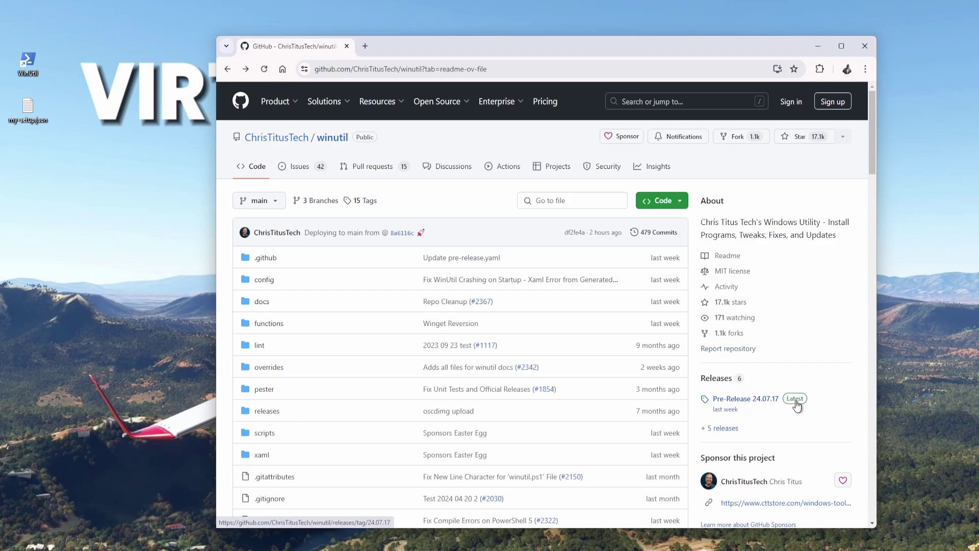
- Scroll to the README's Usage section and highlight the Right-Click Method instructions
scroll(657, 341, "down", 10)
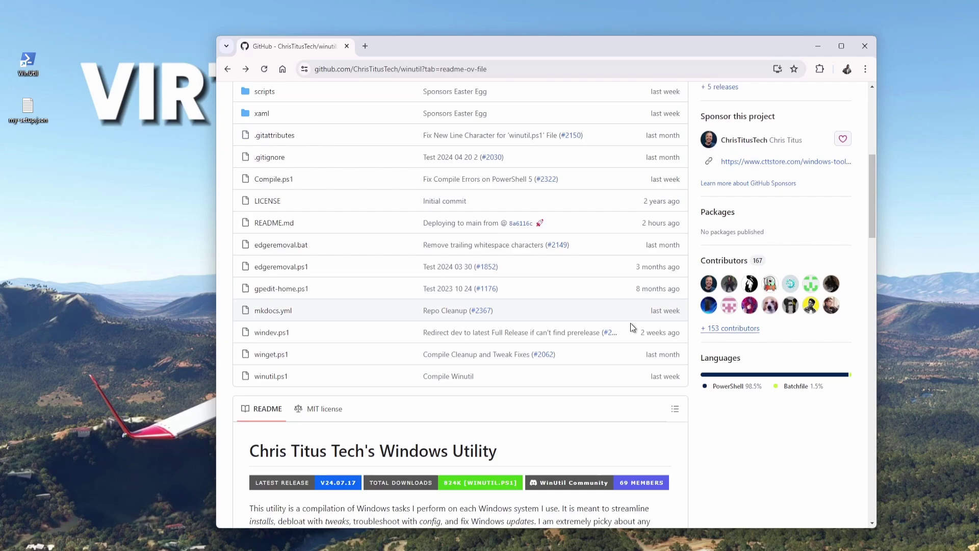
scroll(628, 329, "down", 6)
scroll(623, 331, "up", 2)
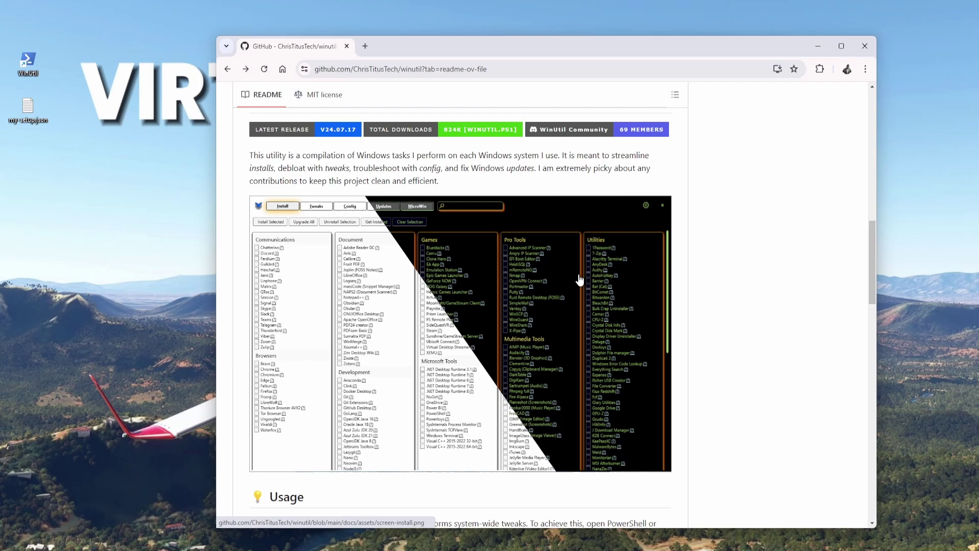
scroll(579, 278, "down", 1)
scroll(580, 279, "down", 5)
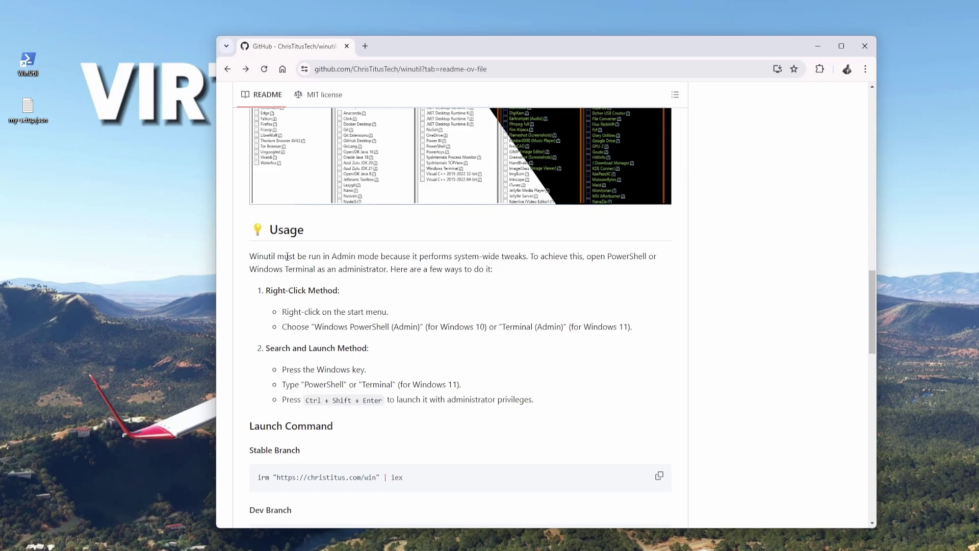
left_click_drag(255, 293, 636, 334)
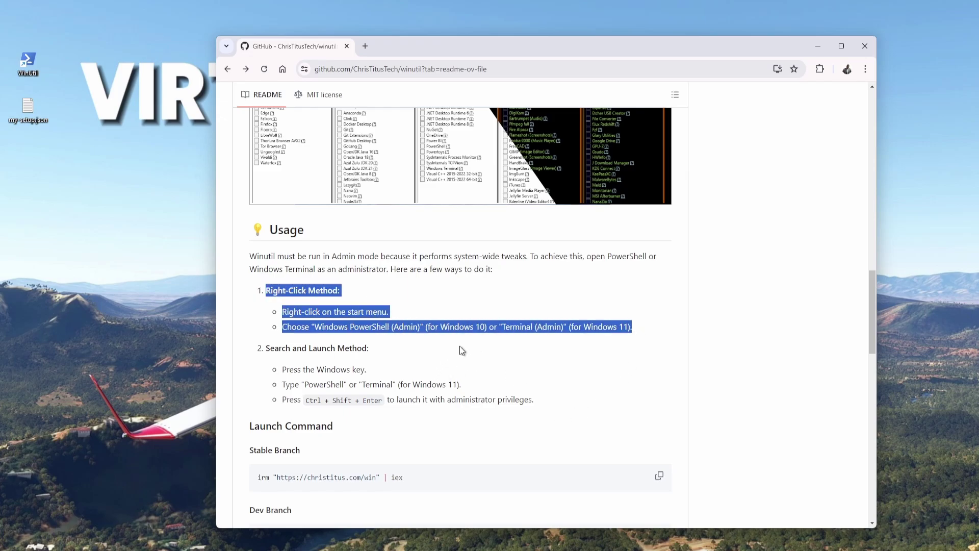
- Scroll further to bring the Stable Branch and Dev Branch launch commands into view
scroll(571, 378, "down", 1)
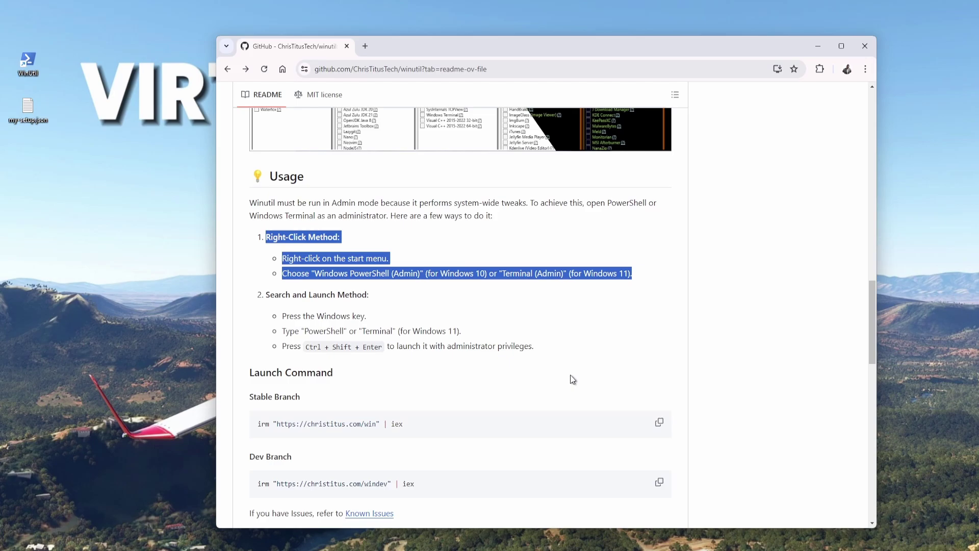
scroll(572, 379, "down", 9)
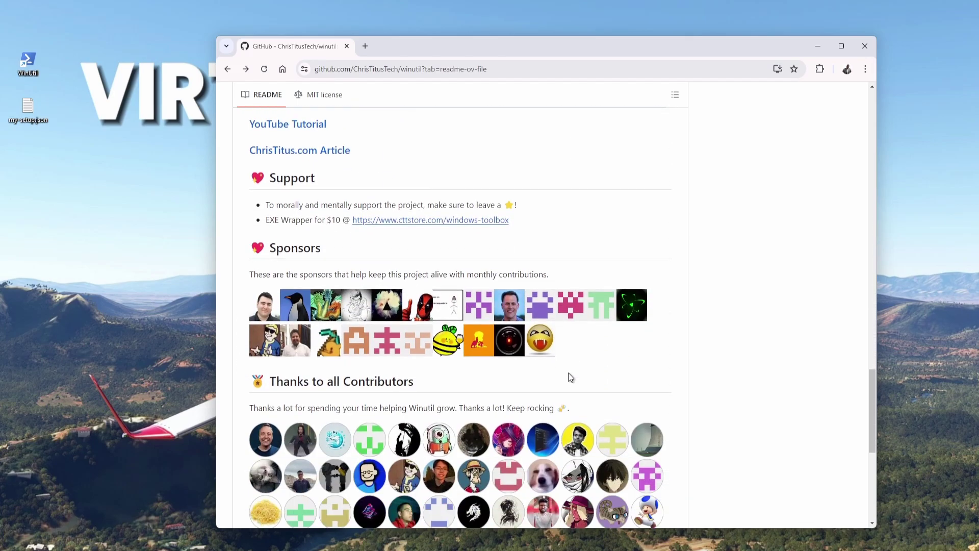
scroll(569, 374, "down", 5)
scroll(569, 373, "up", 12)
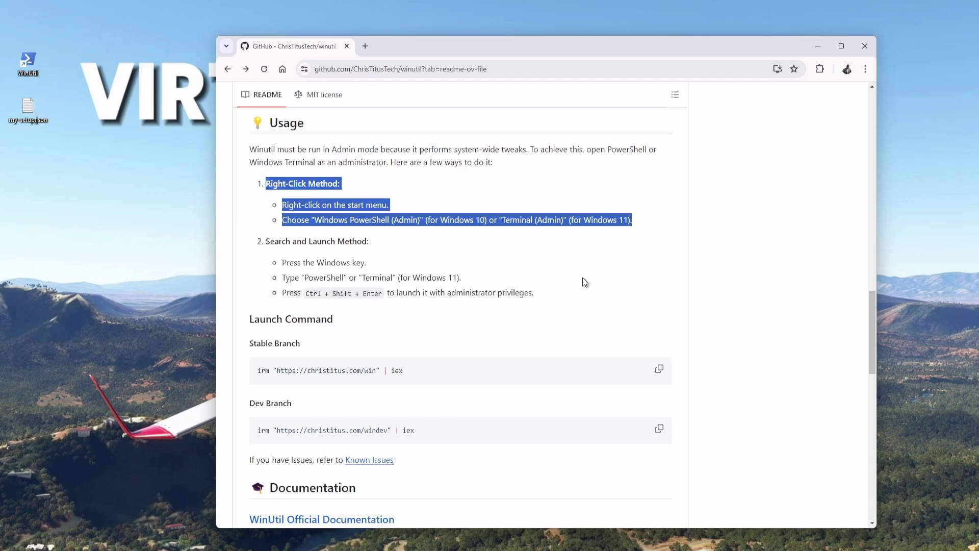
scroll(581, 277, "down", 10)
scroll(577, 284, "down", 1)
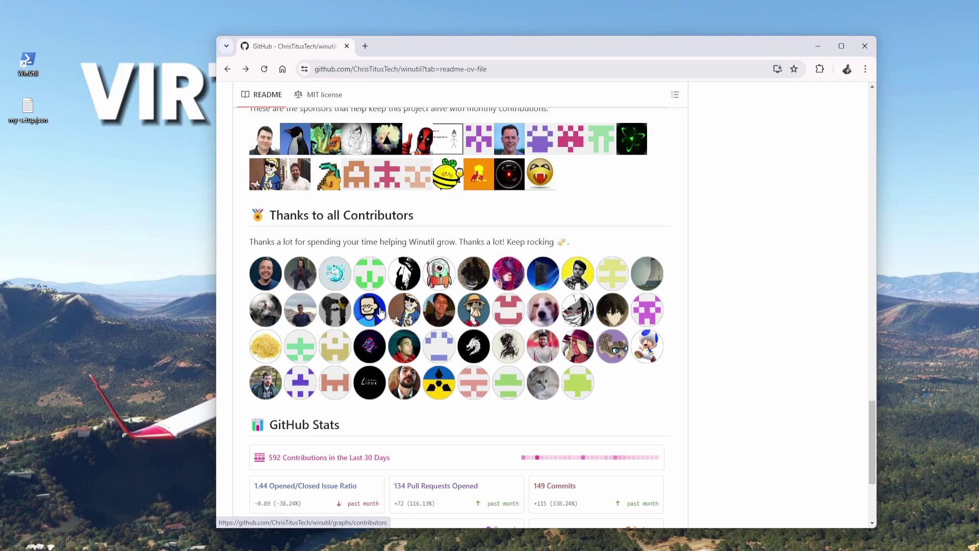
scroll(670, 255, "up", 10)
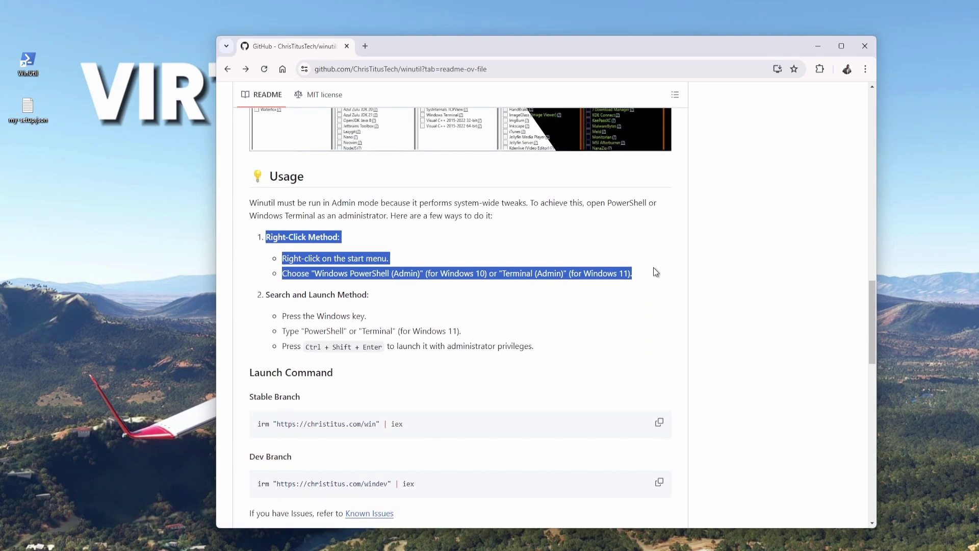
- Highlight the Right-Click Method heading and the line about choosing admin PowerShell
left_click(651, 243)
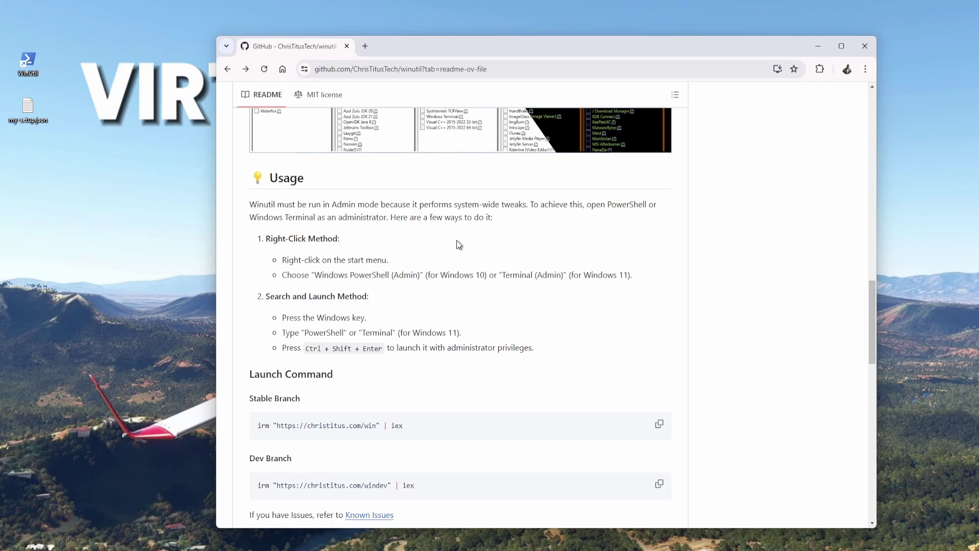
scroll(455, 246, "up", 1)
scroll(487, 249, "down", 1)
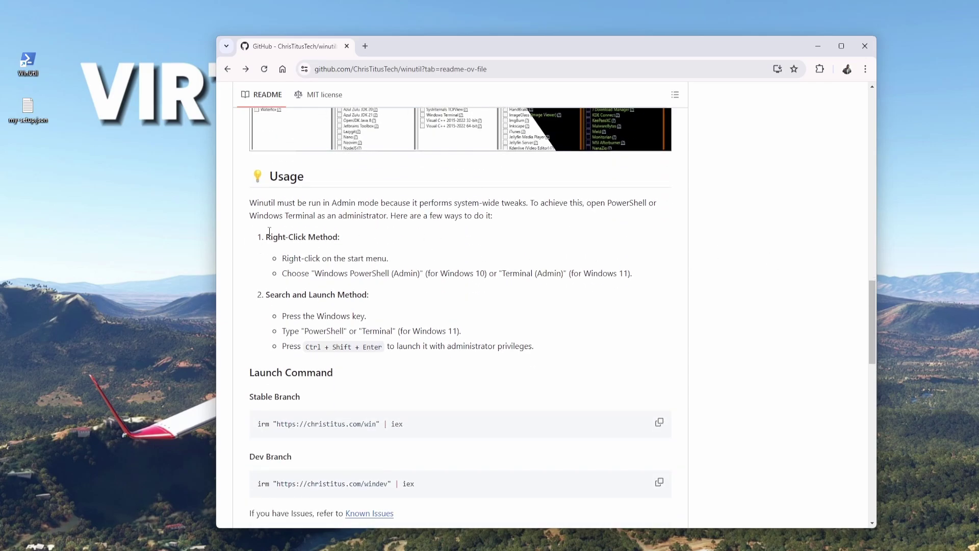
left_click_drag(265, 238, 357, 247)
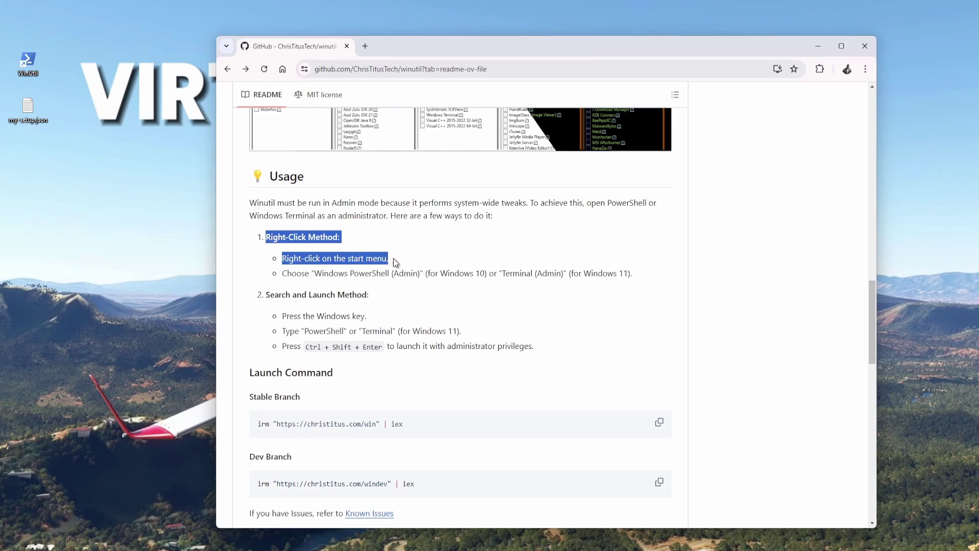
left_click_drag(282, 274, 592, 271)
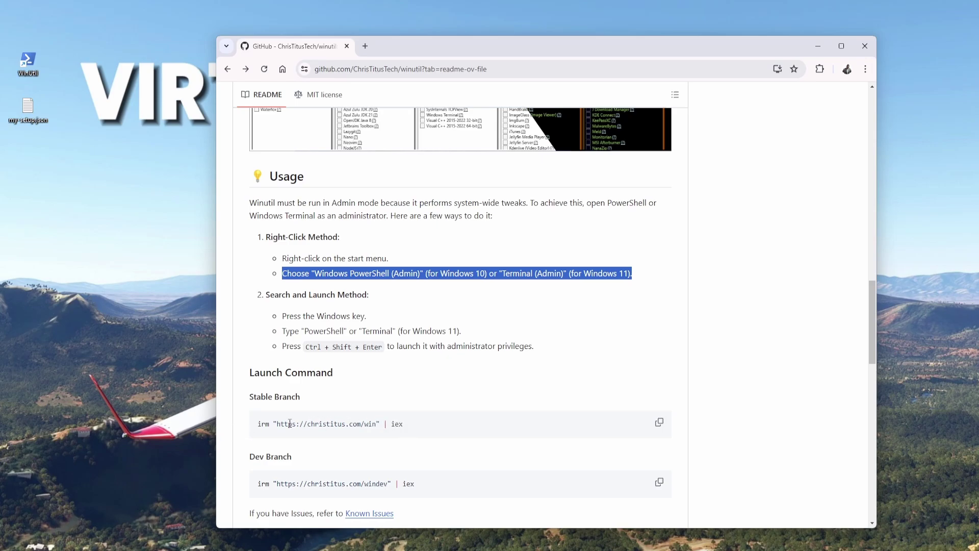
- Copy the Stable Branch irm command and paste it into a Terminal (Admin) window to launch WinUtil
left_click(660, 425)
right_click(118, 548)
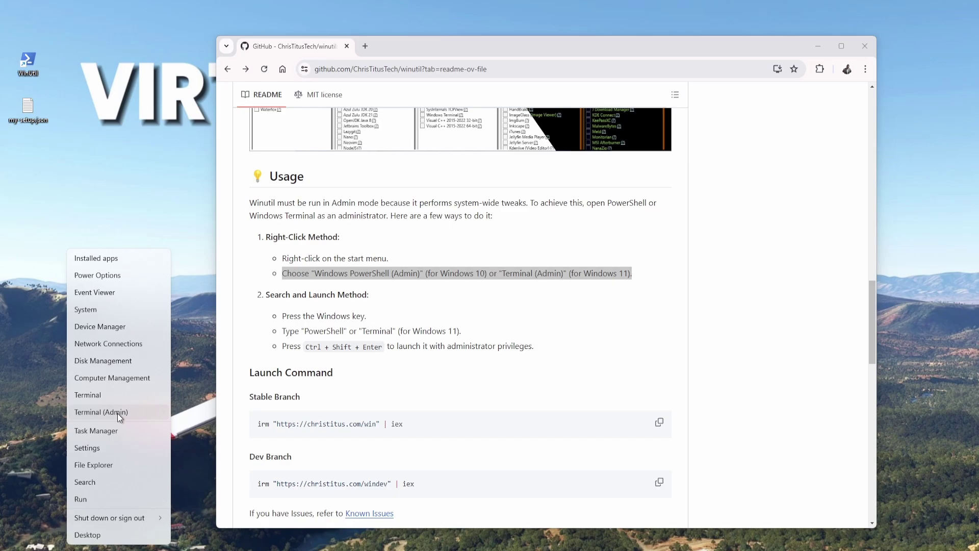
left_click(117, 413)
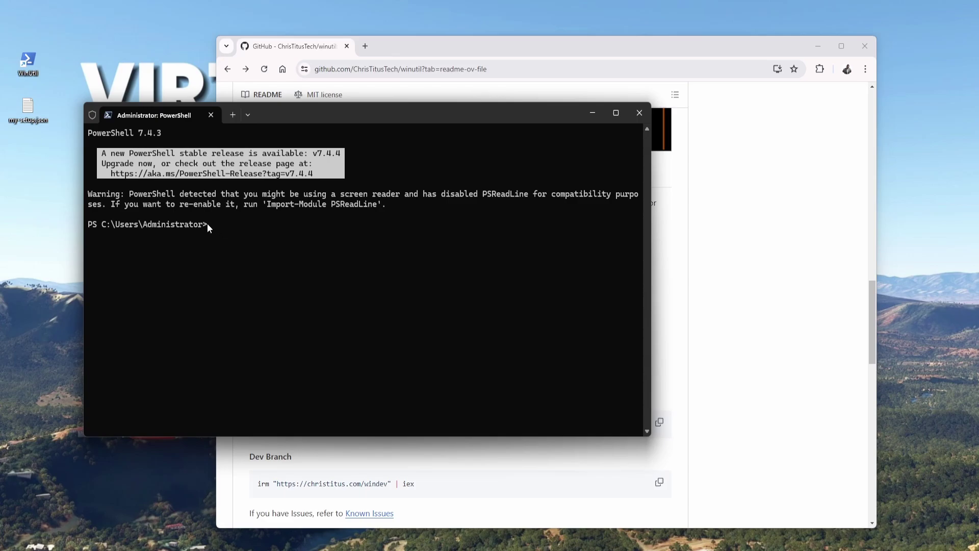
key("ctrl+v")
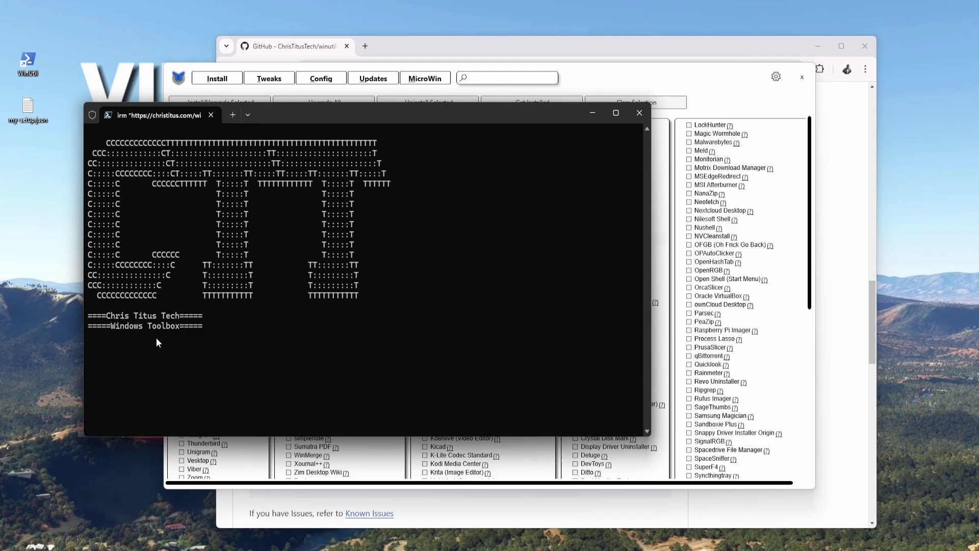
- Minimize the GitHub browser and arrange the WinUtil and terminal windows
left_click_drag(774, 55, 907, 72)
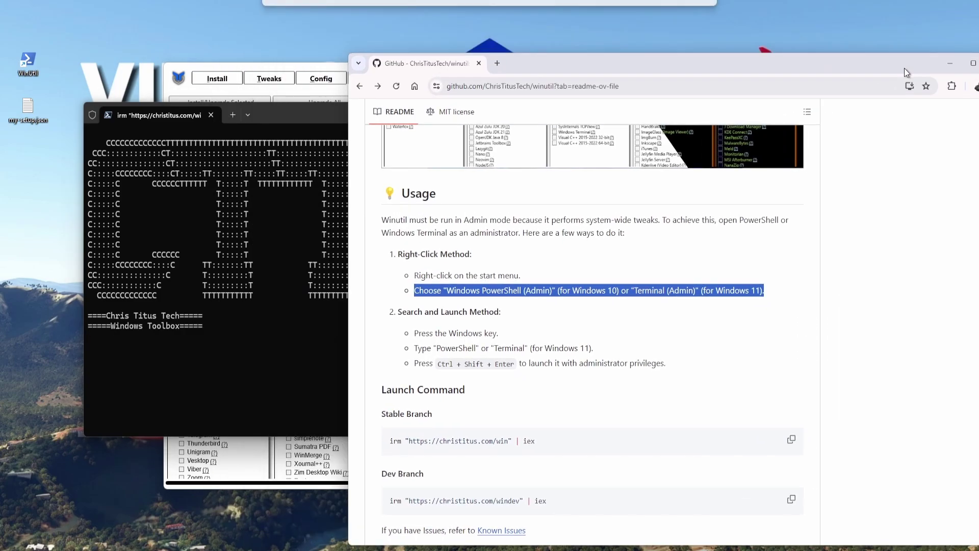
left_click(950, 63)
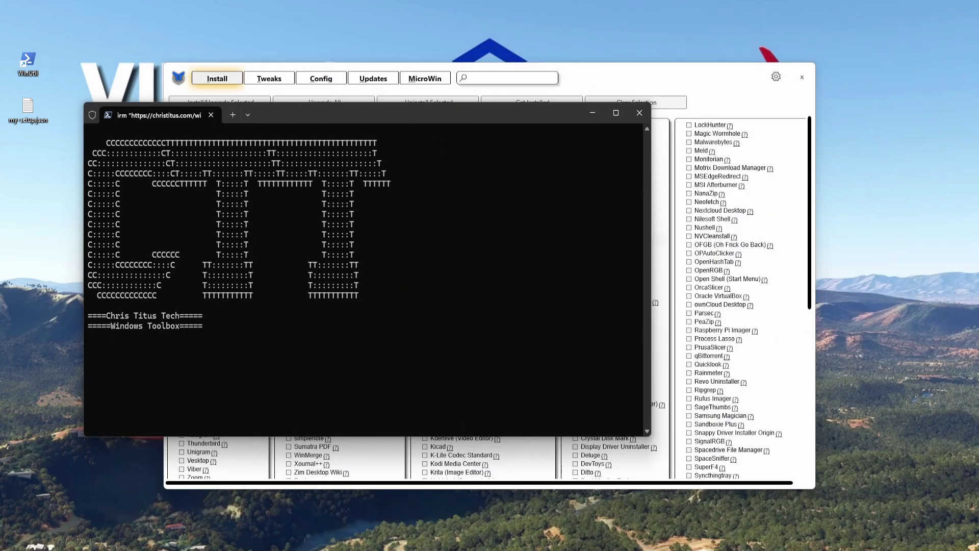
left_click(714, 88)
left_click_drag(627, 84, 778, 63)
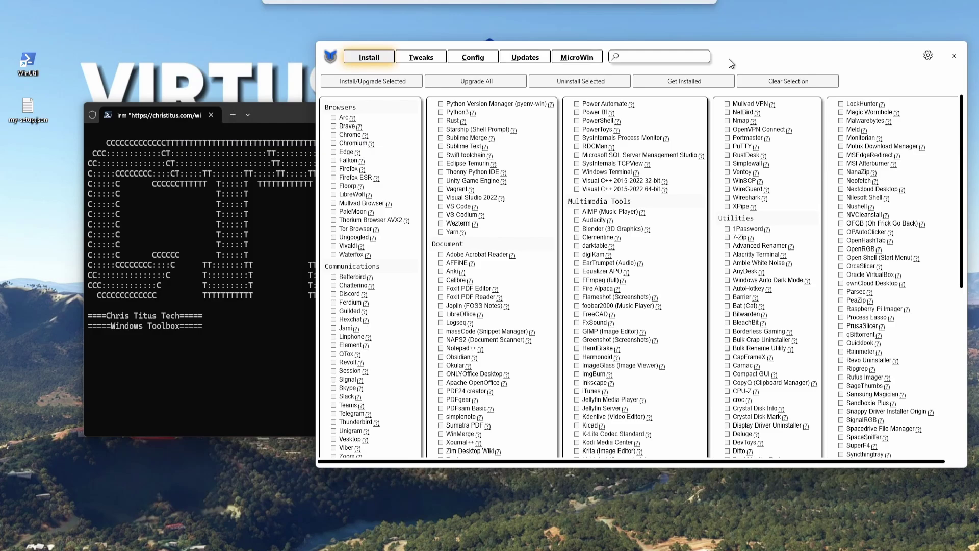
left_click_drag(271, 115, 193, 58)
left_click(808, 77)
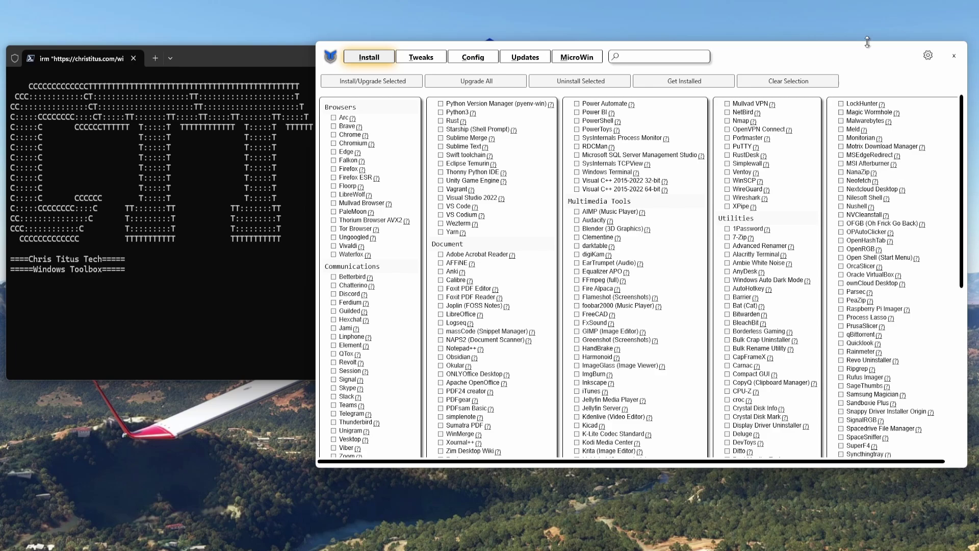
left_click_drag(862, 53, 818, 62)
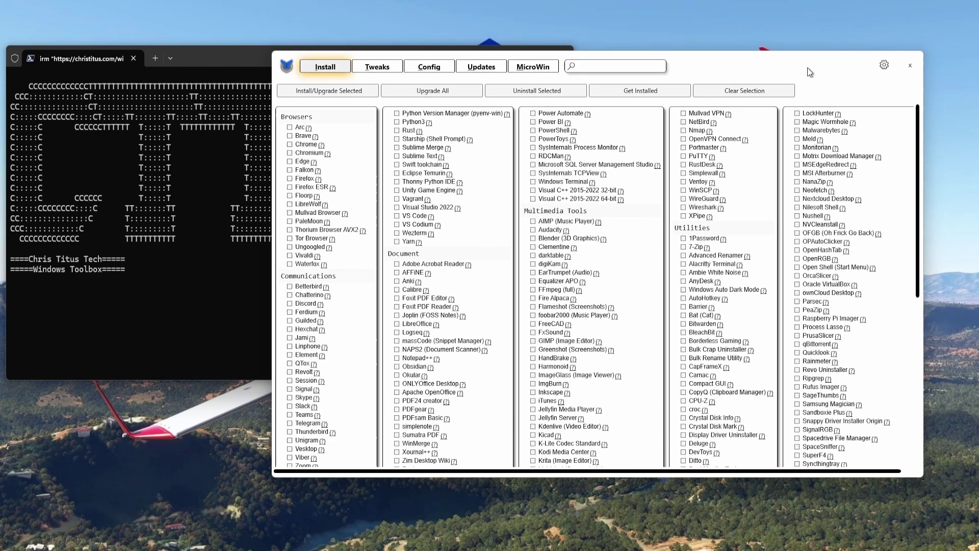
- Maximize the WinUtil window so its Install lists fill the screen
double_click(807, 68)
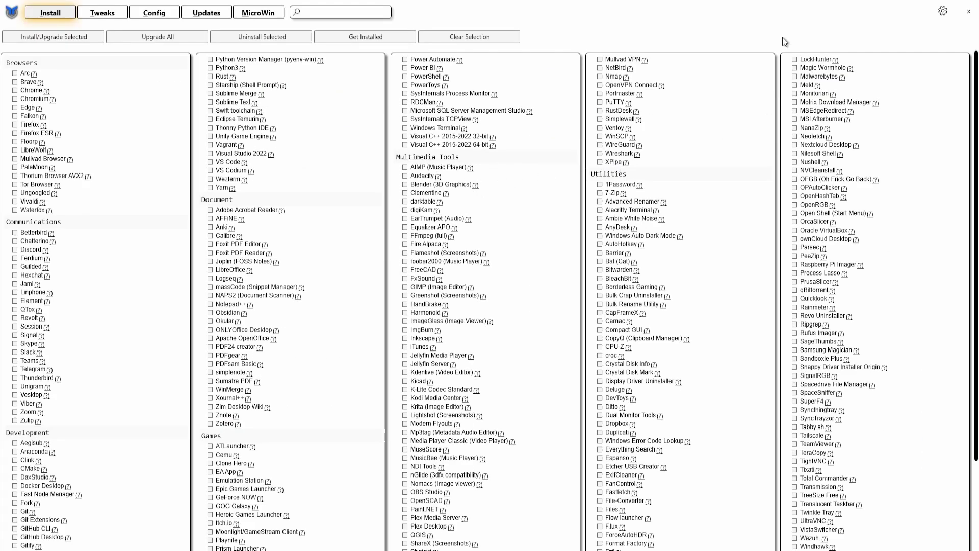
double_click(754, 10)
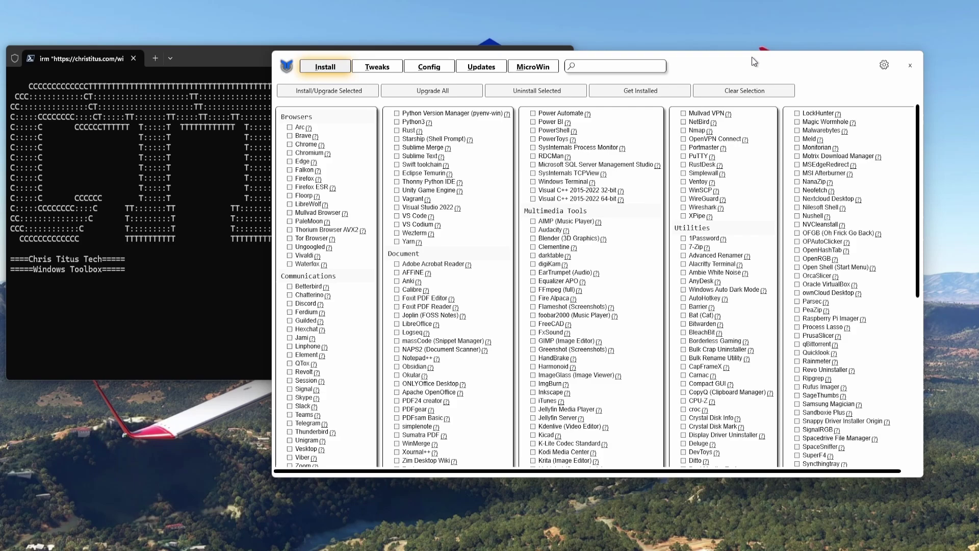
double_click(741, 62)
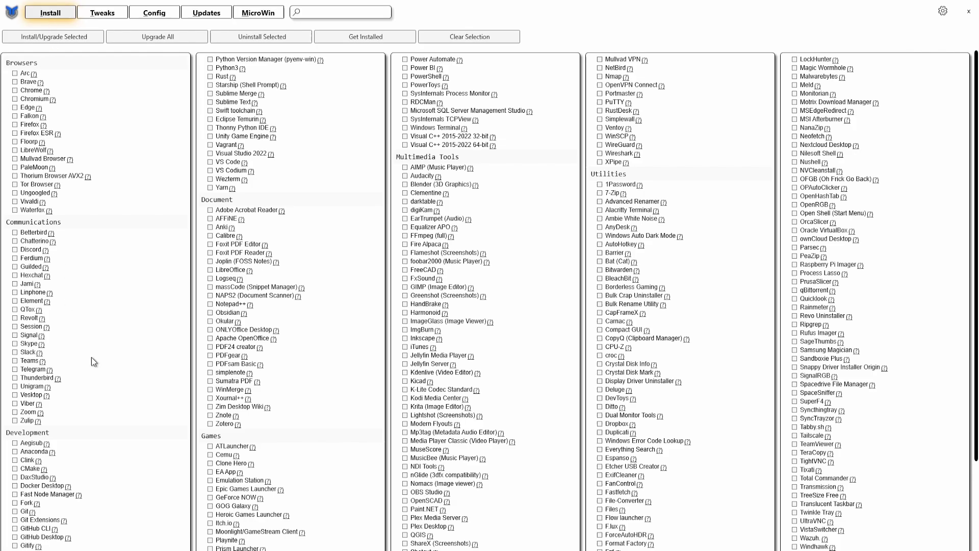
- Browse the Install tab's app categories, reading the (?) descriptions
scroll(411, 311, "down", 6)
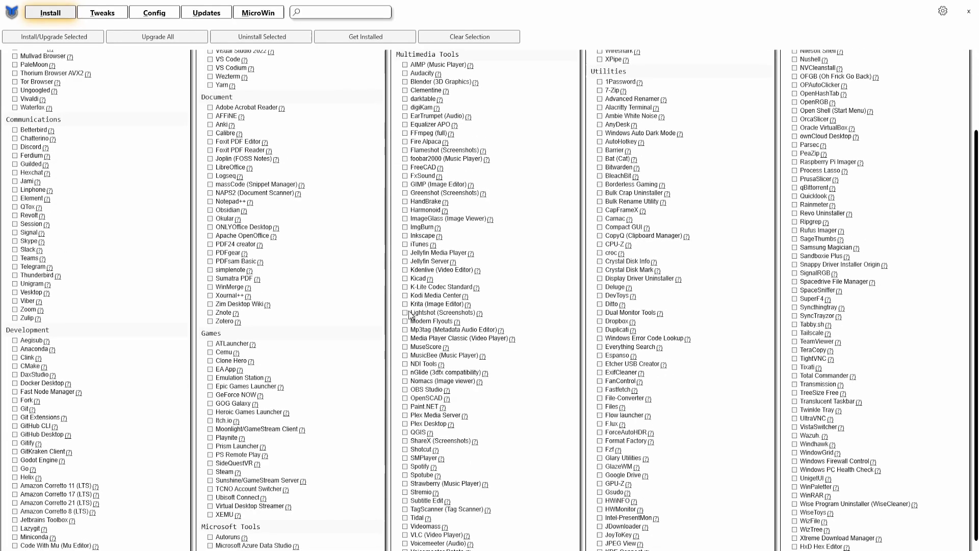
scroll(403, 312, "up", 6)
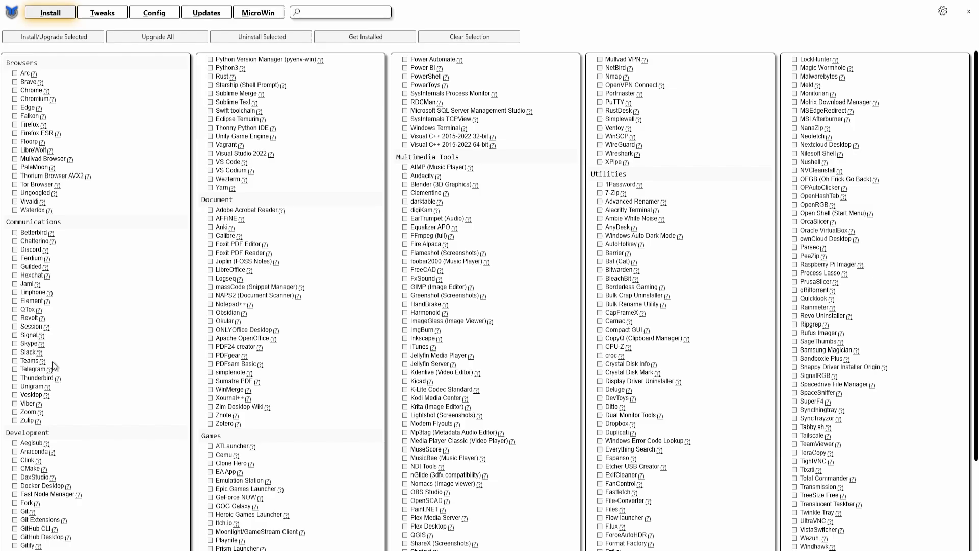
scroll(105, 357, "down", 5)
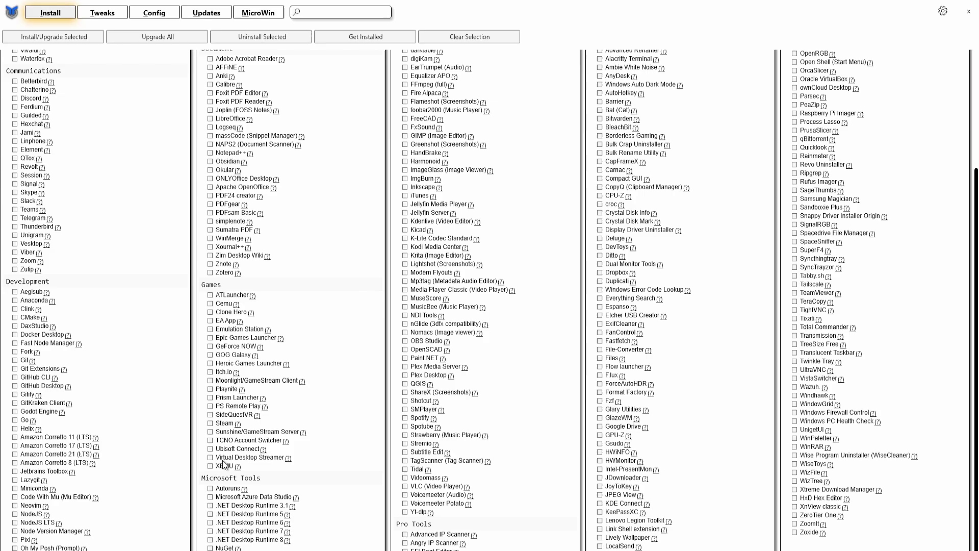
mouse_move(288, 458)
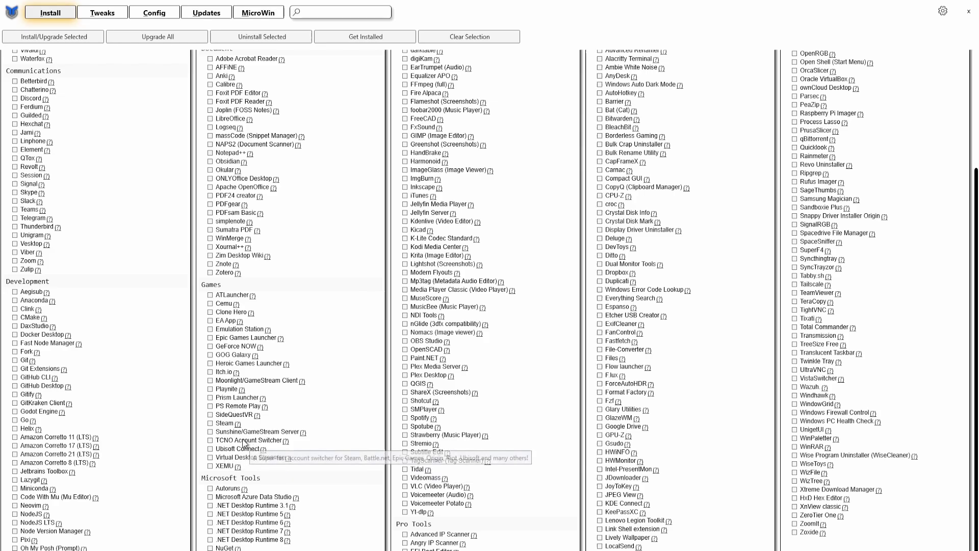
mouse_move(231, 426)
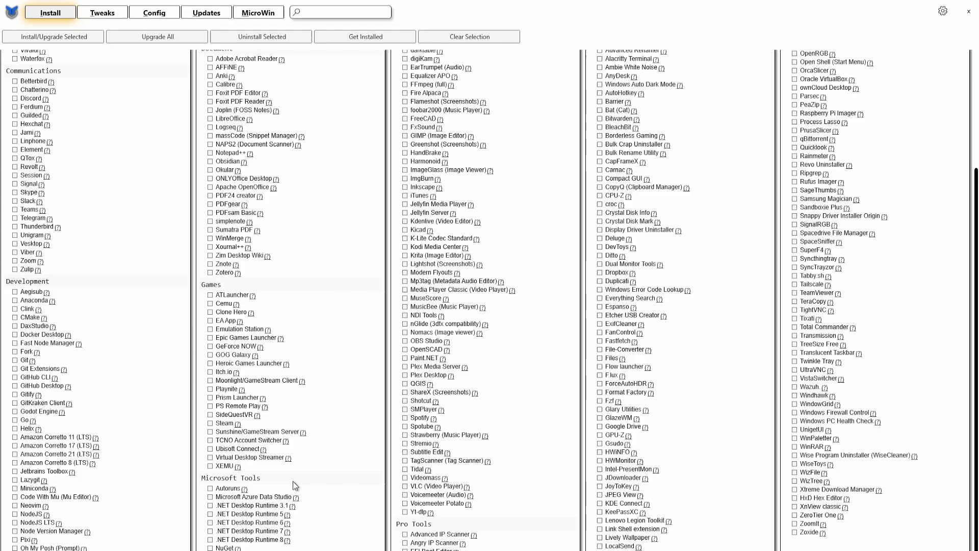
scroll(398, 76, "up", 3)
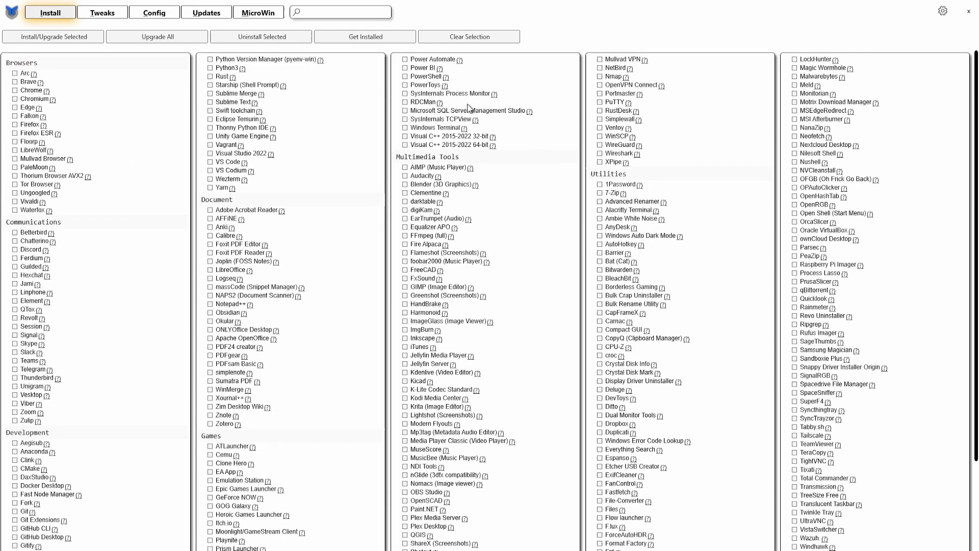
scroll(455, 166, "down", 1)
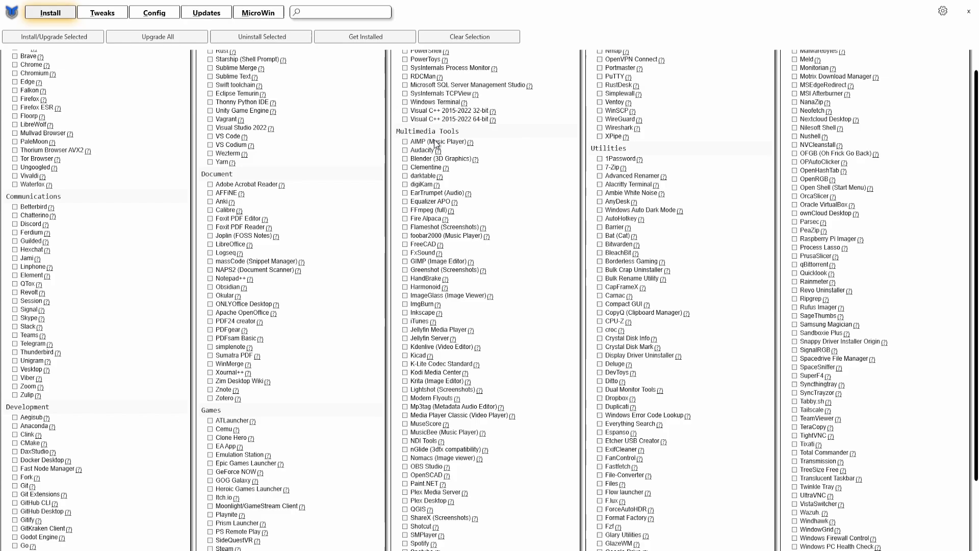
scroll(445, 171, "down", 3)
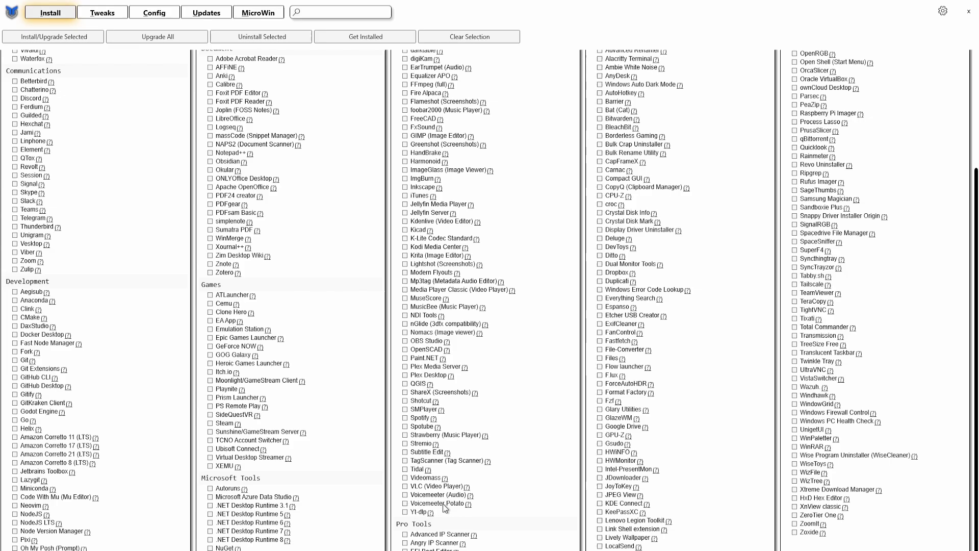
mouse_move(460, 507)
scroll(542, 82, "up", 3)
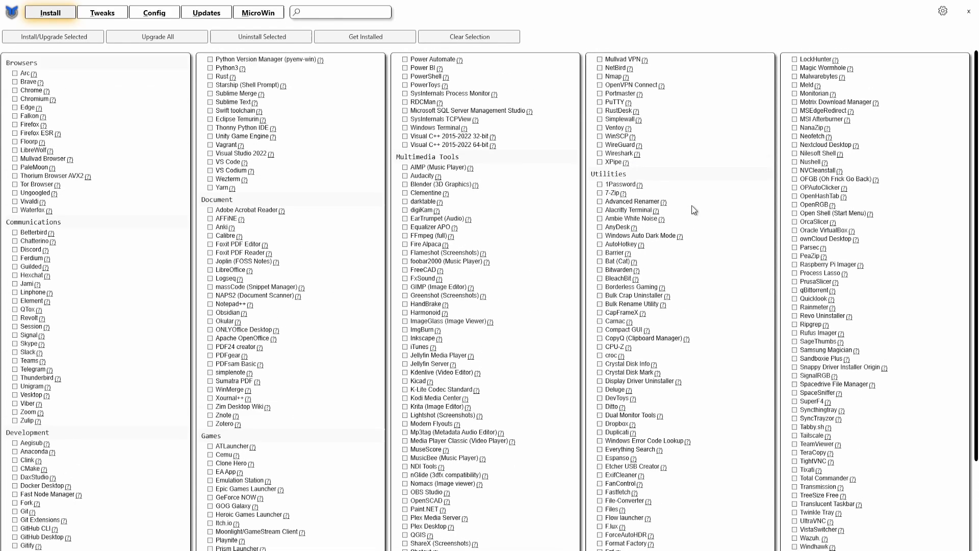
scroll(693, 204, "down", 3)
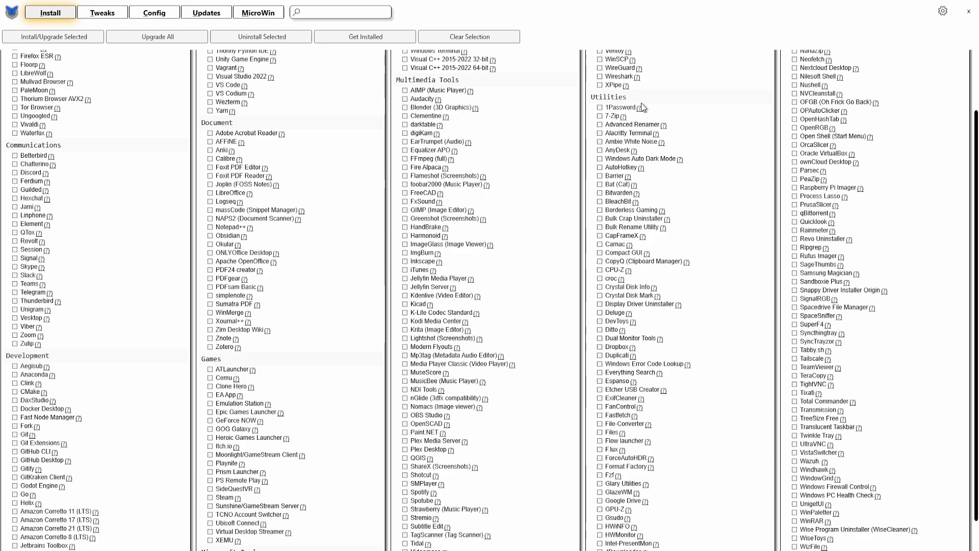
scroll(715, 111, "down", 1)
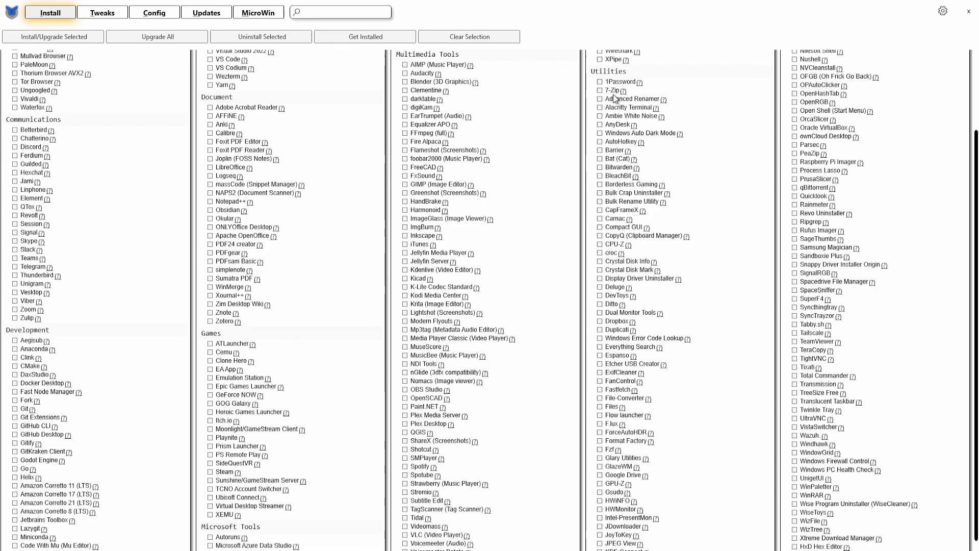
- Tick 7-Zip under Utilities for installation and keep reviewing app descriptions
mouse_move(614, 93)
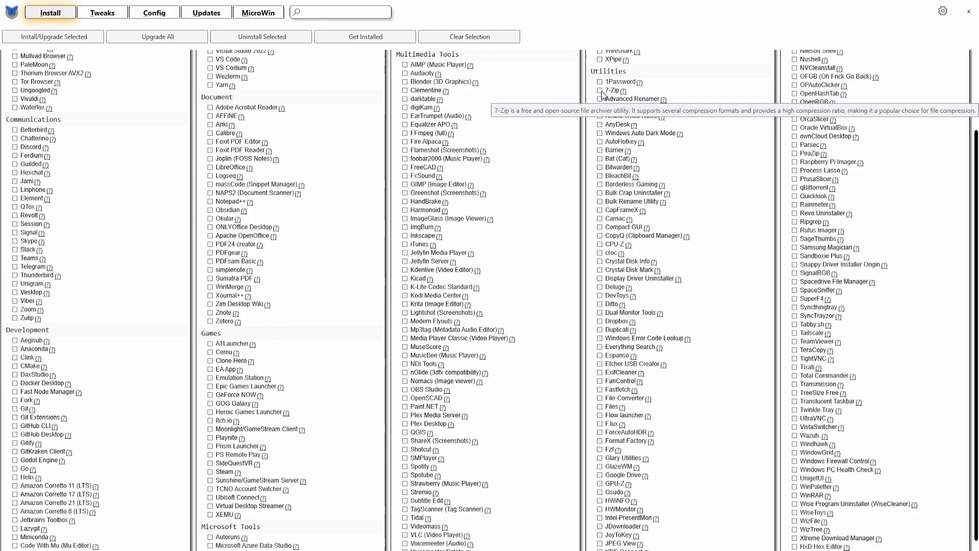
left_click(600, 92)
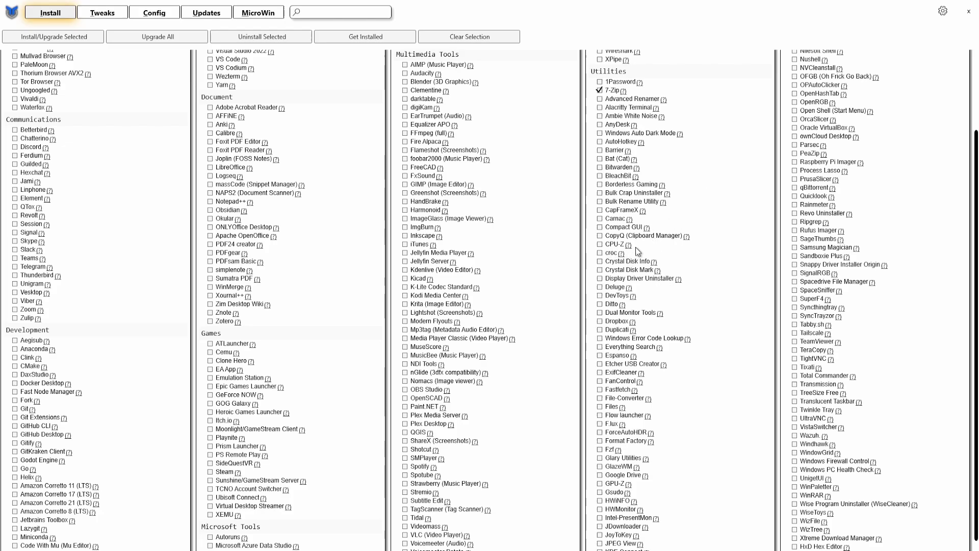
mouse_move(623, 246)
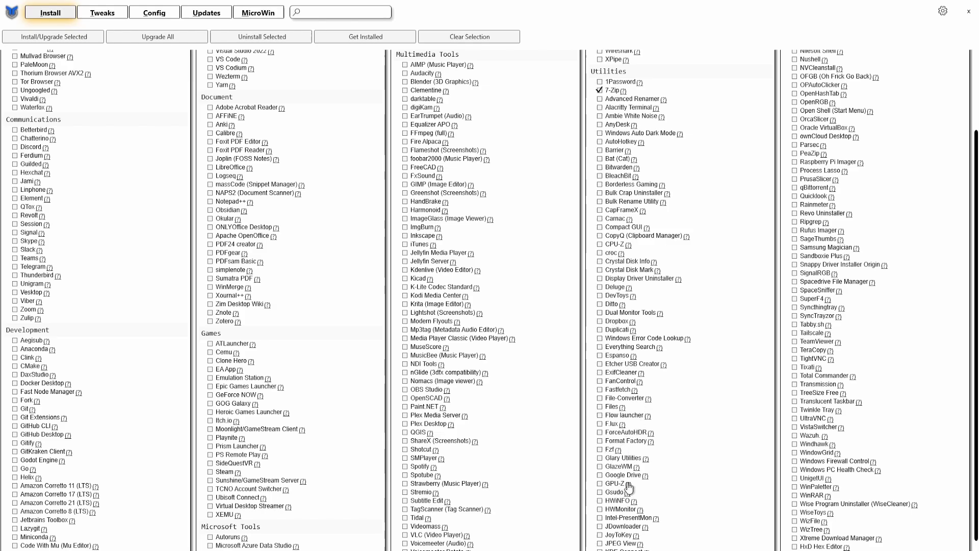
mouse_move(629, 488)
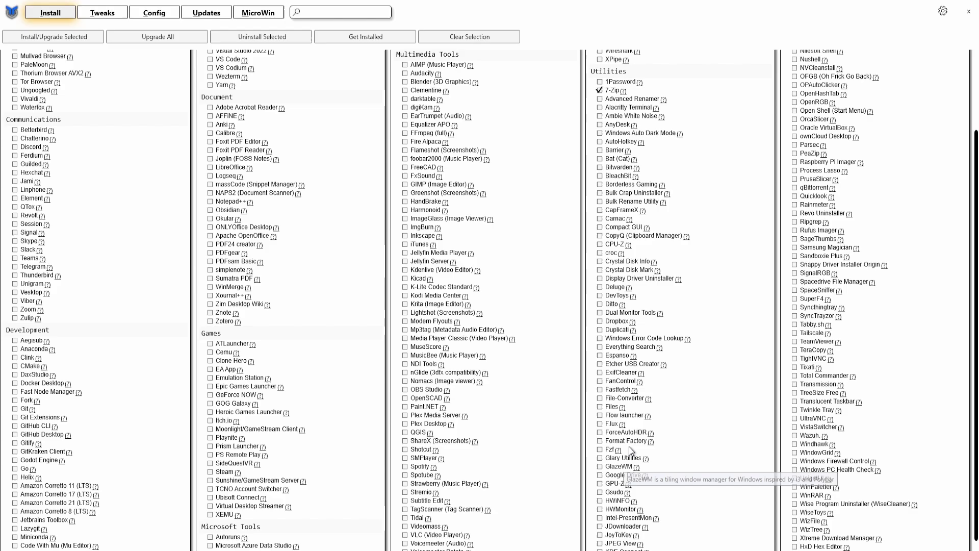
scroll(730, 300, "down", 2)
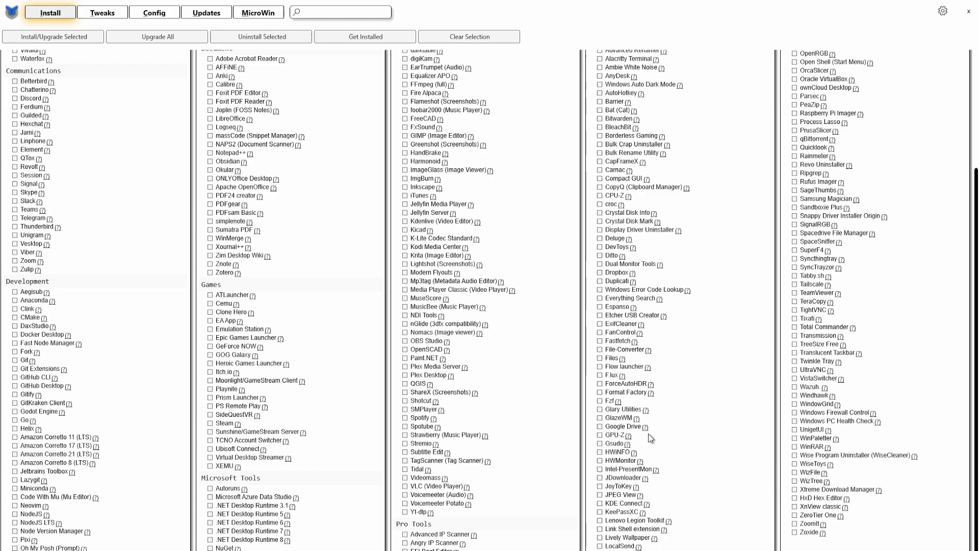
scroll(648, 434, "up", 3)
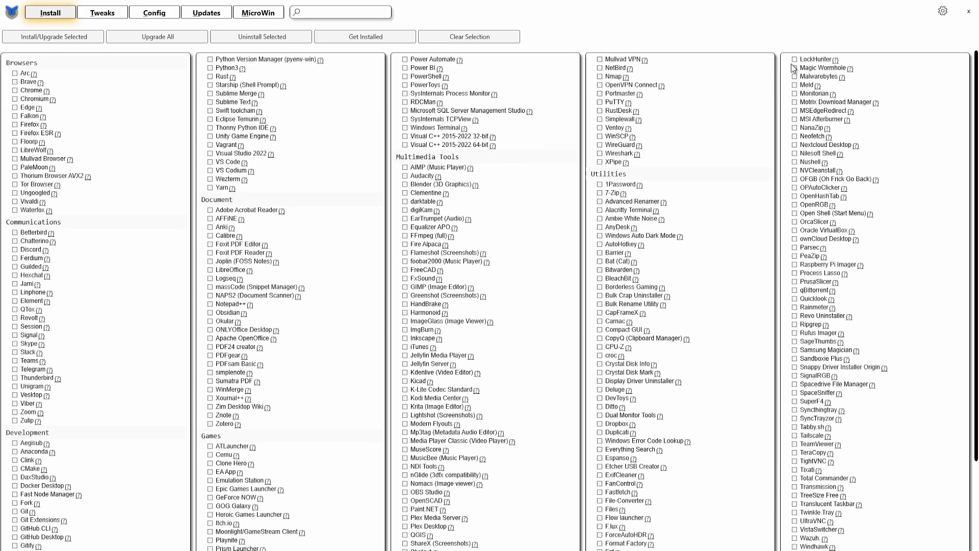
scroll(739, 253, "down", 1)
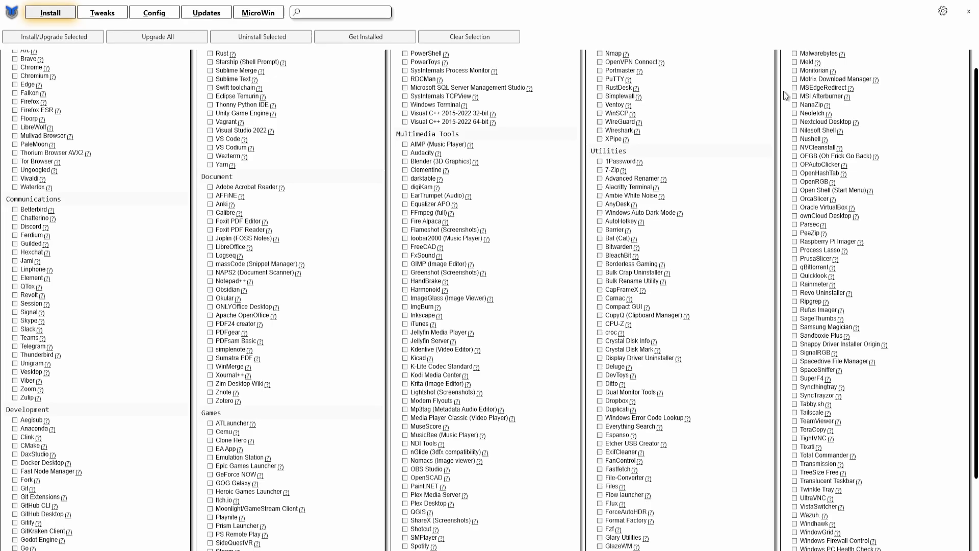
scroll(811, 132, "up", 1)
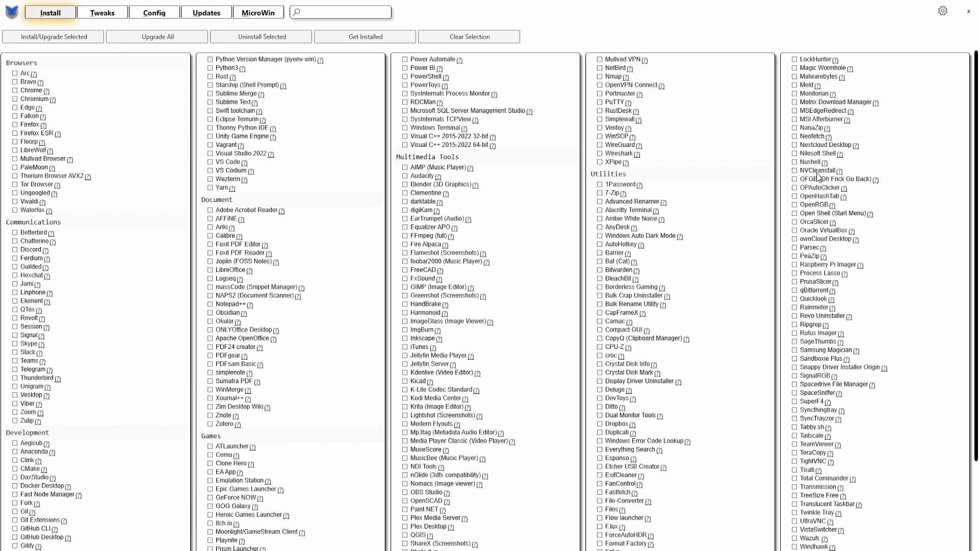
mouse_move(821, 176)
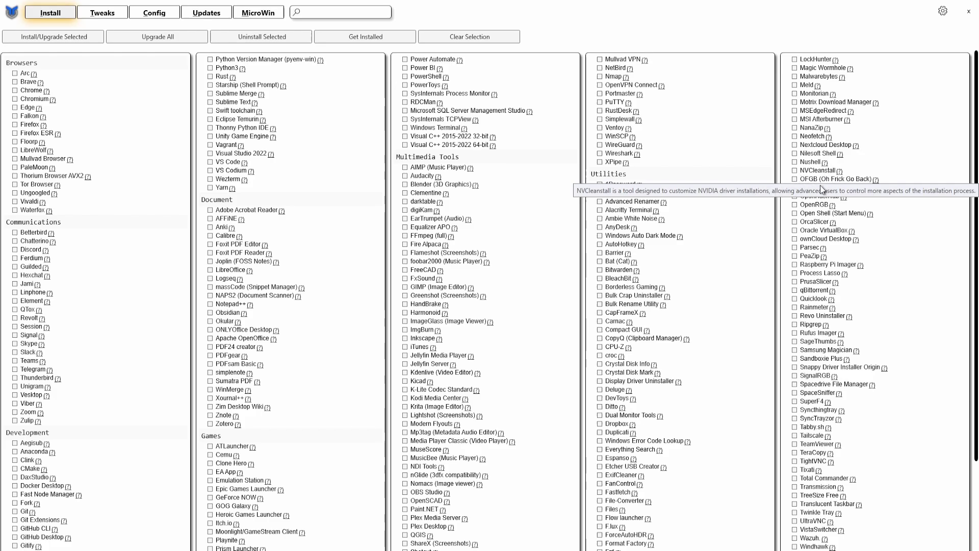
scroll(917, 247, "down", 1)
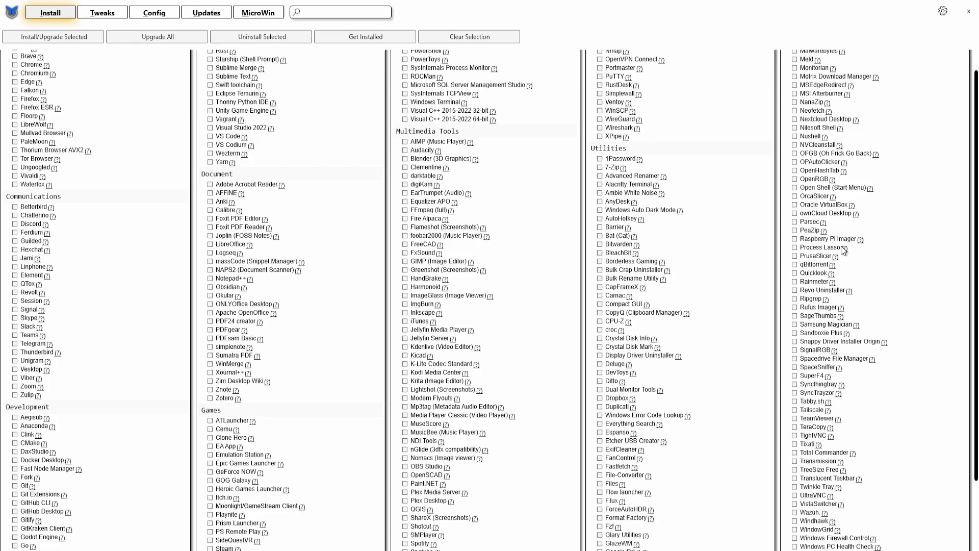
scroll(875, 253, "down", 2)
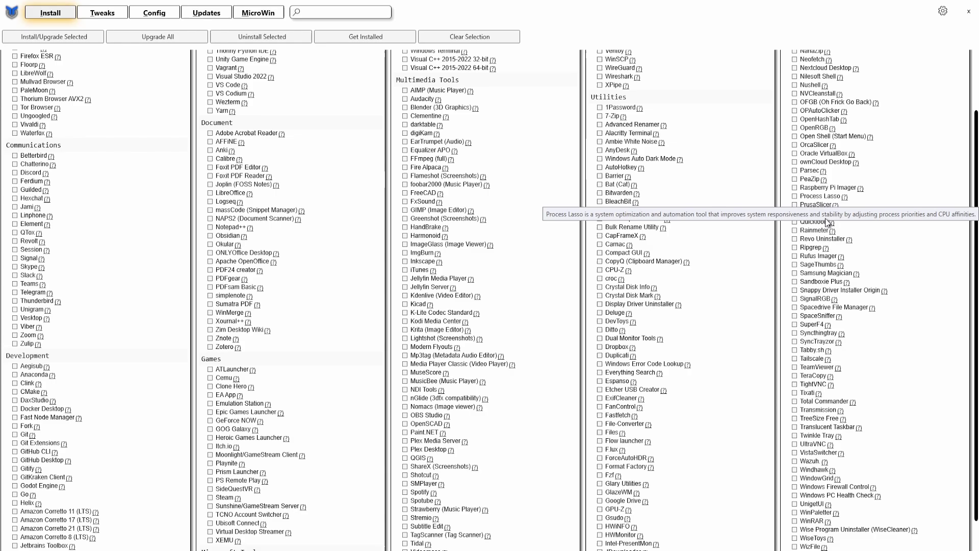
scroll(886, 224, "down", 3)
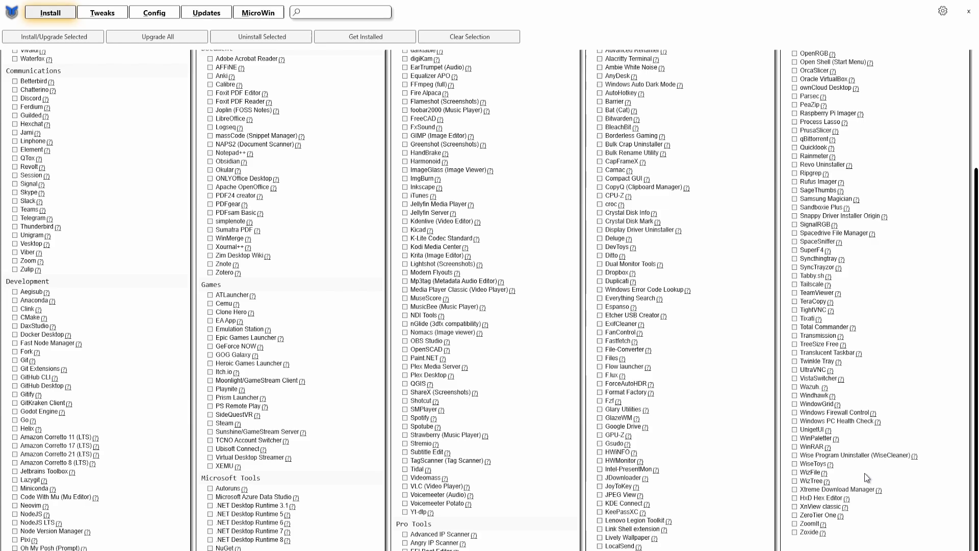
scroll(862, 280, "up", 1)
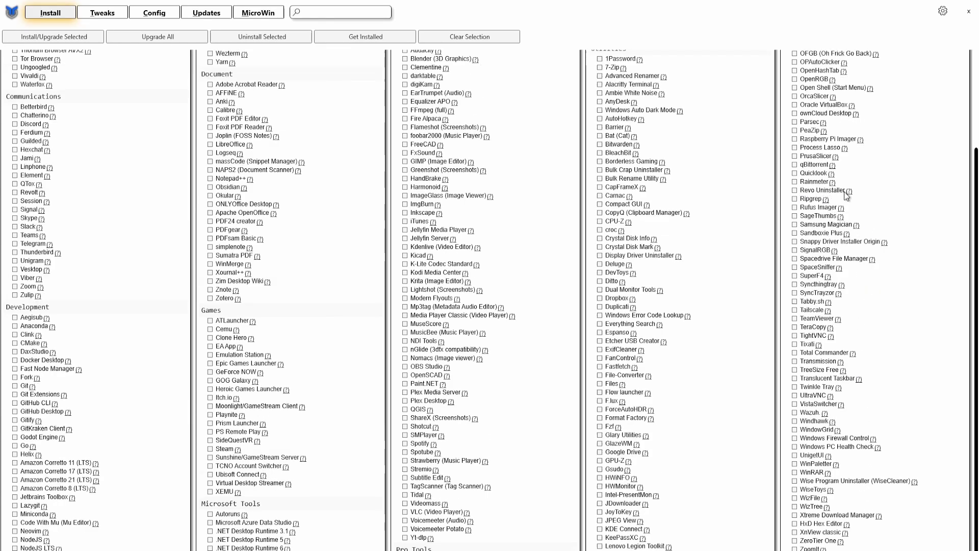
mouse_move(847, 192)
scroll(735, 392, "up", 5)
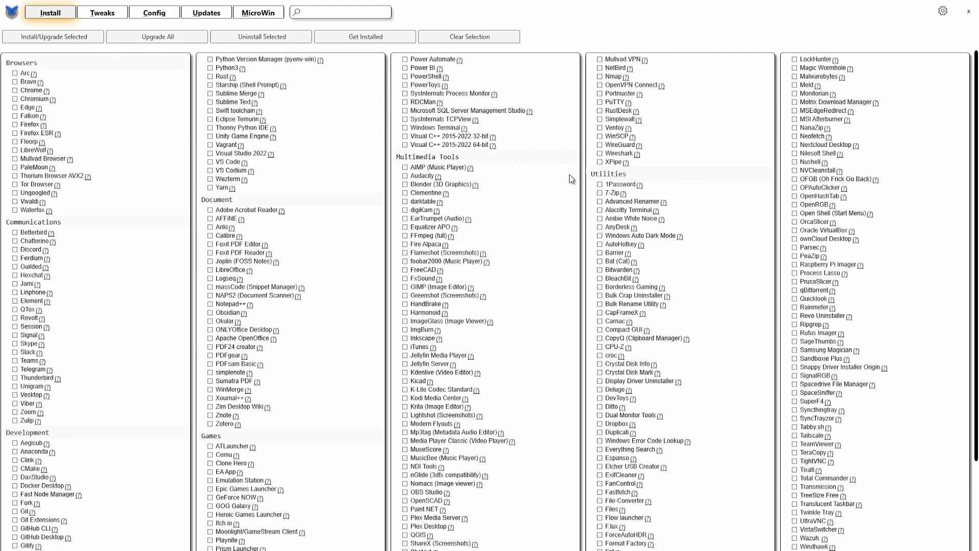
scroll(463, 265, "down", 3)
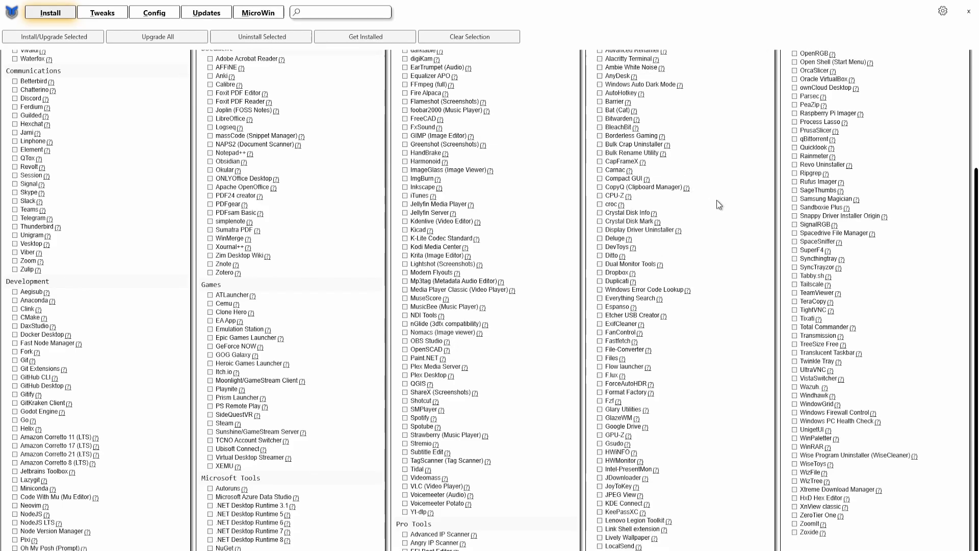
scroll(717, 204, "up", 3)
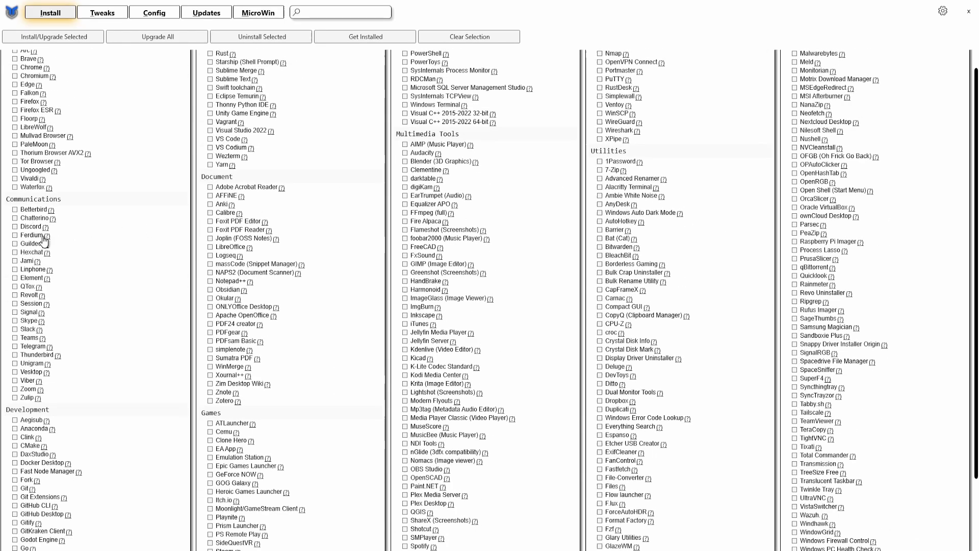
- Mark Adobe Acrobat Reader and start installing it
left_click(230, 189)
double_click(601, 7)
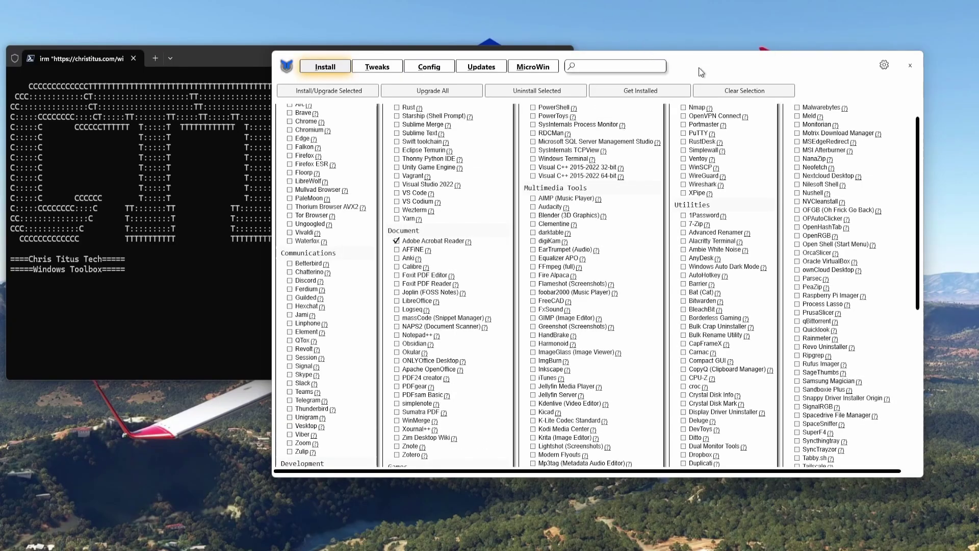
left_click_drag(699, 67, 797, 59)
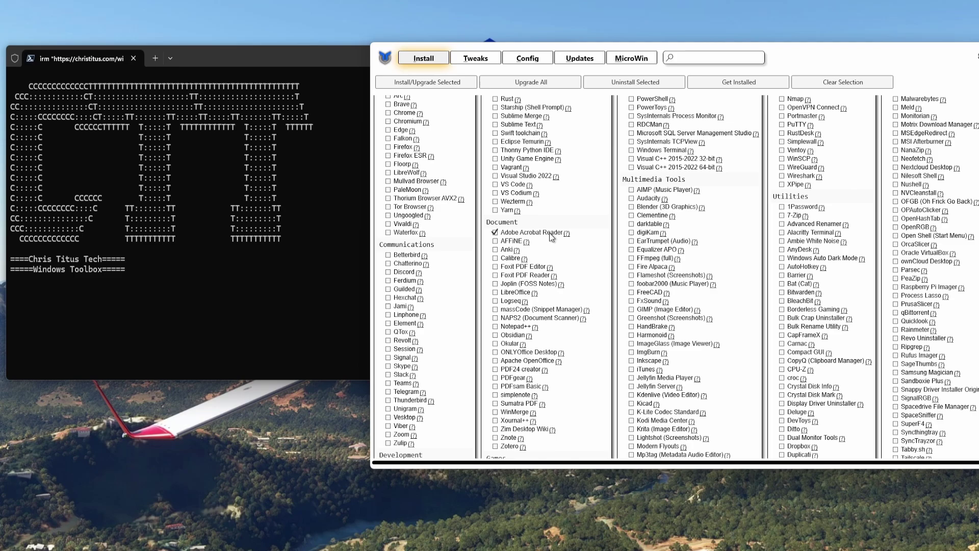
left_click(434, 84)
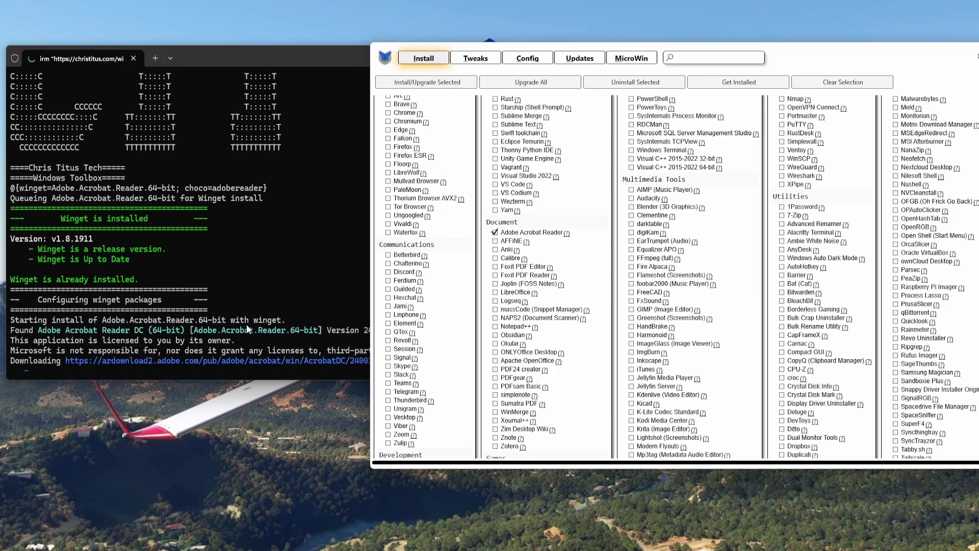
- Check the install progress in the terminal, then bring WinUtil forward on the Tweaks page
left_click(323, 59)
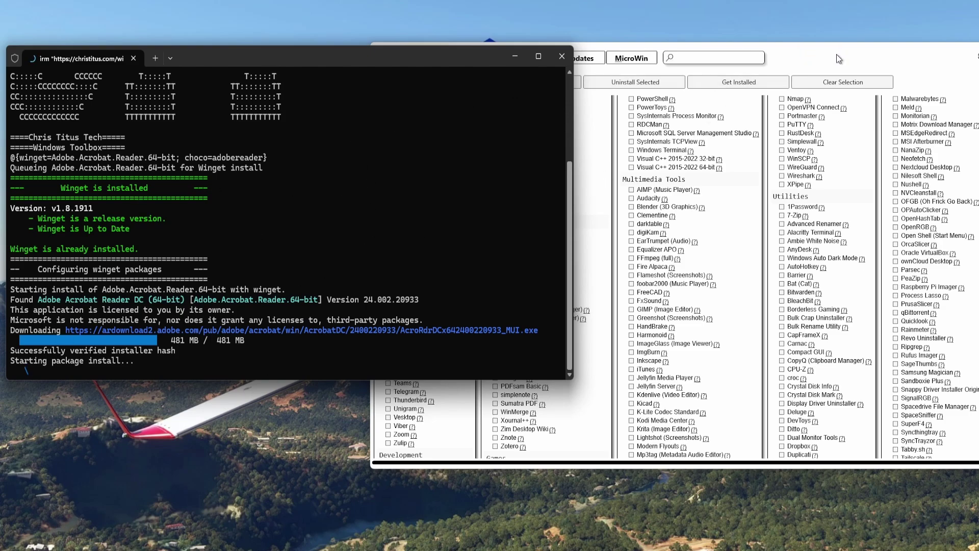
left_click_drag(836, 54, 726, 77)
left_click(345, 81)
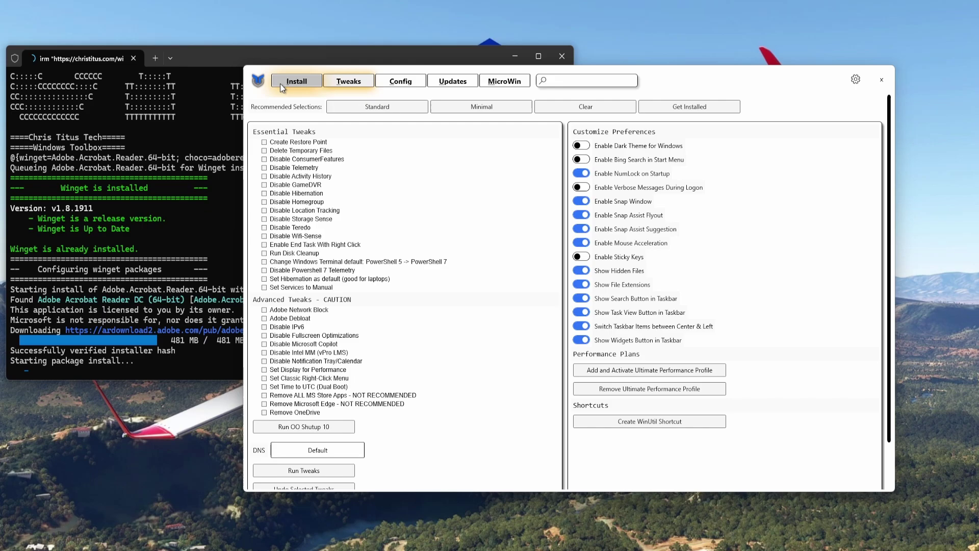
- Maximize WinUtil, try the Standard and Minimal tweak presets, then clear all tweaks
double_click(688, 86)
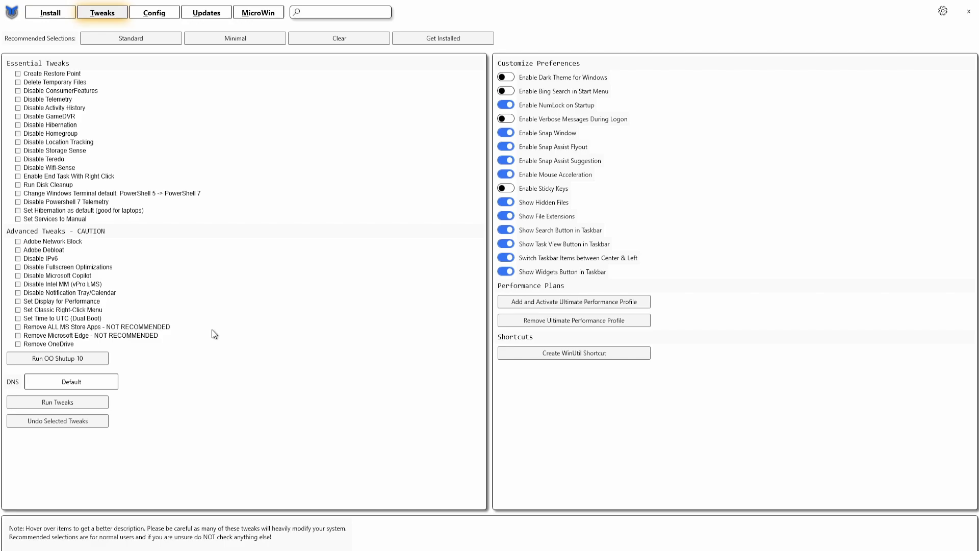
left_click(124, 39)
left_click(236, 41)
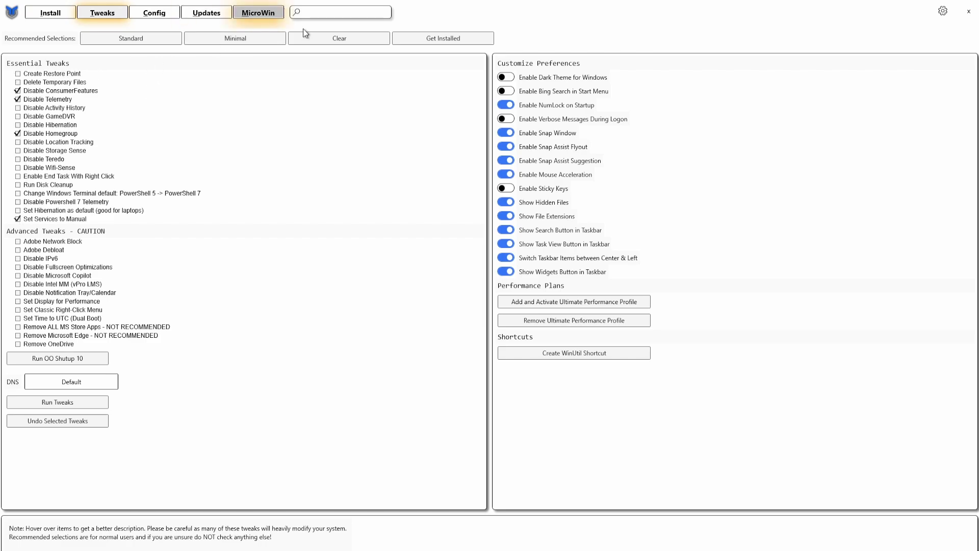
left_click(329, 37)
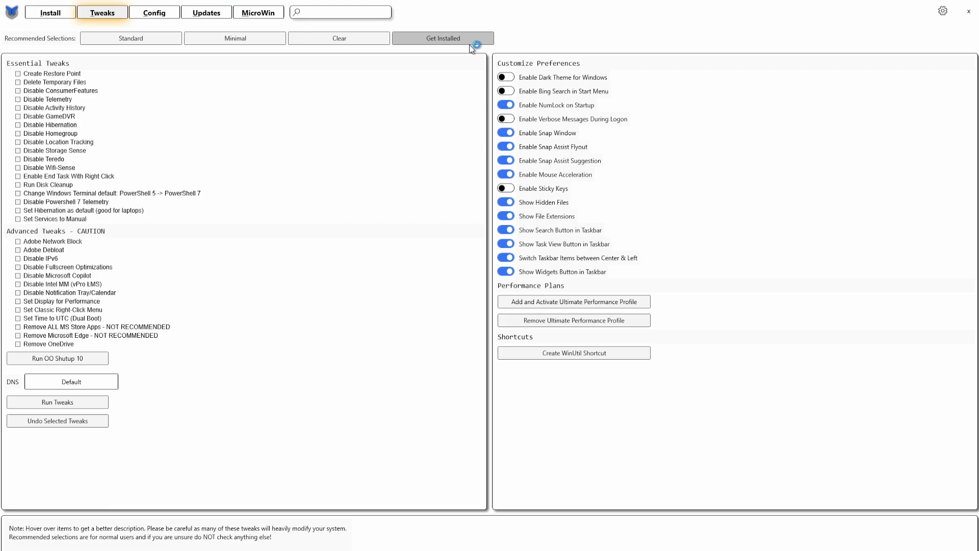
double_click(526, 14)
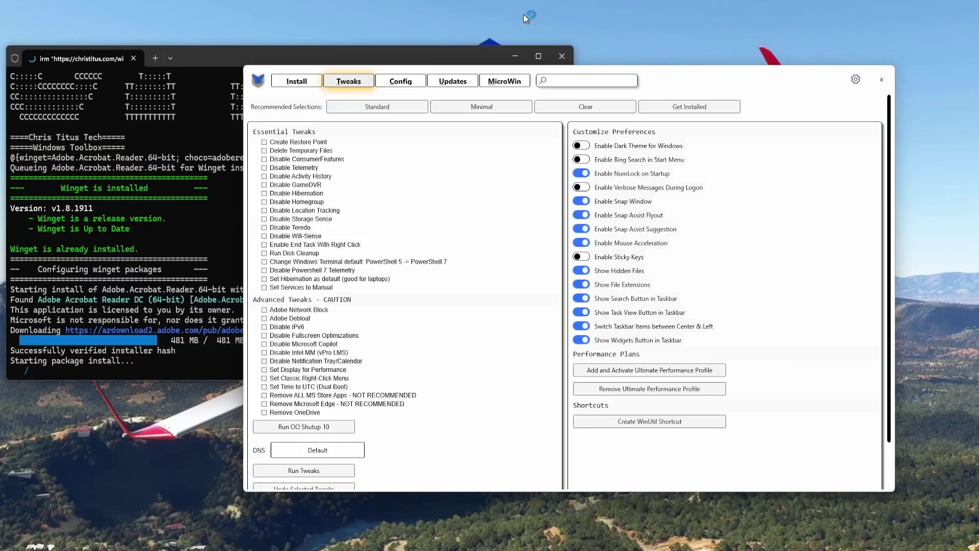
double_click(718, 77)
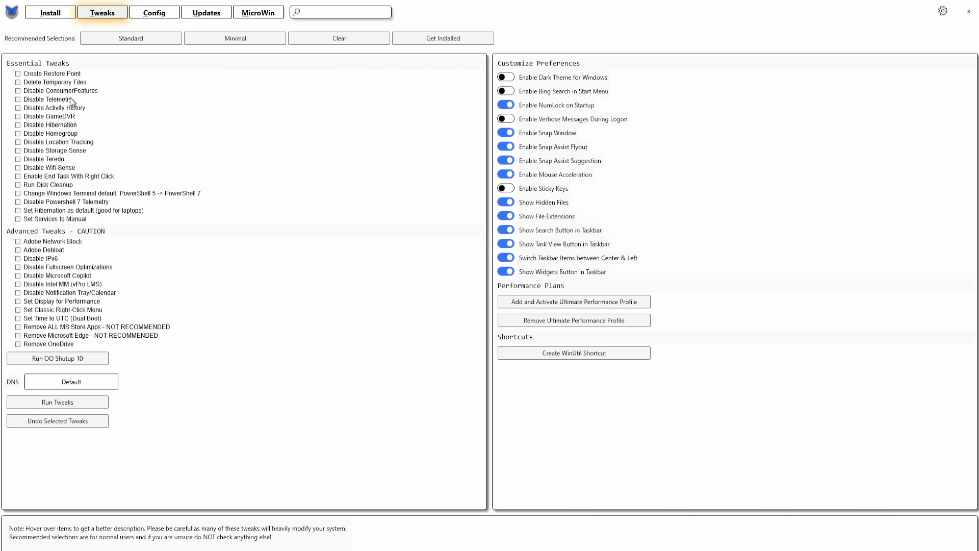
- Check the Standard tweaks and confirm in the terminal that Adobe Acrobat Reader installed
left_click(126, 41)
double_click(513, 14)
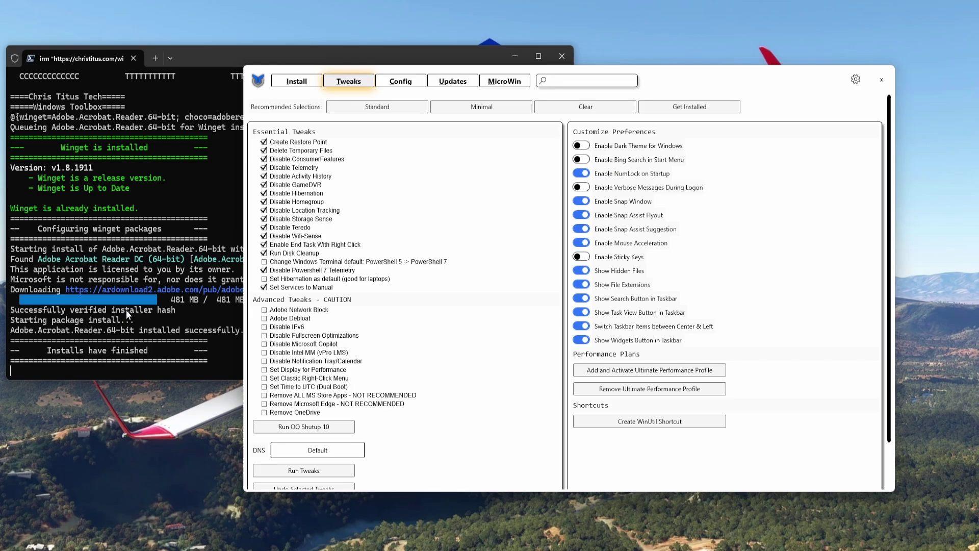
left_click(121, 373)
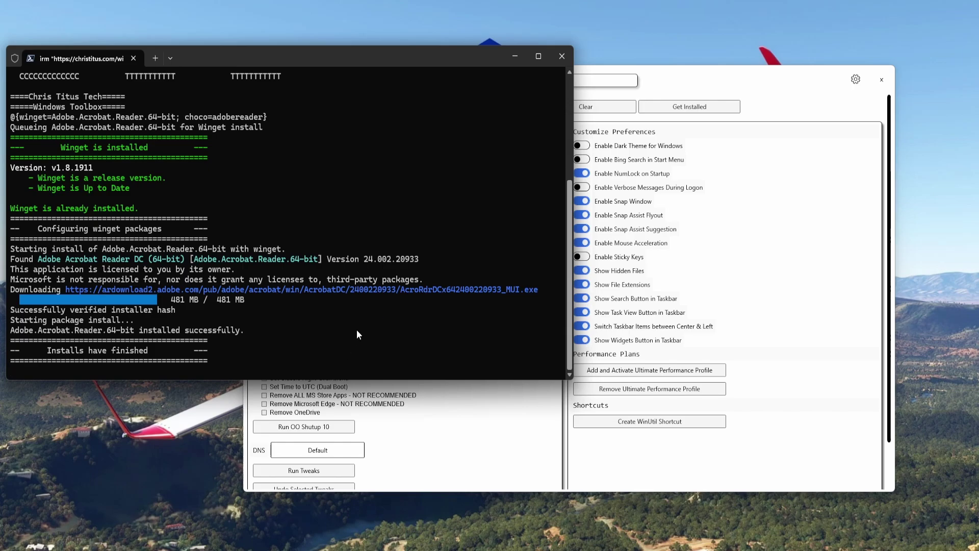
left_click(691, 78)
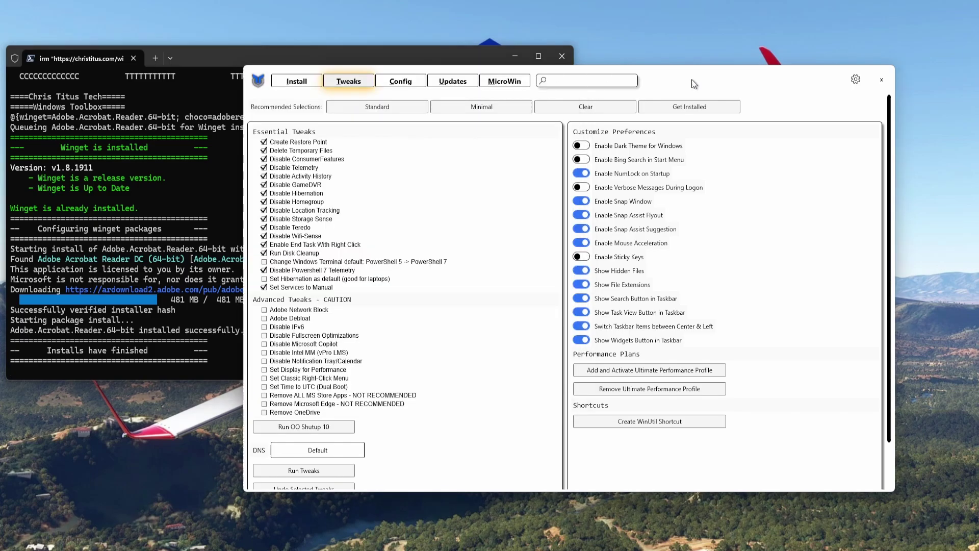
- Tick Adobe Acrobat Reader under Document, then return to Tweaks with Standard still checked
left_click(308, 84)
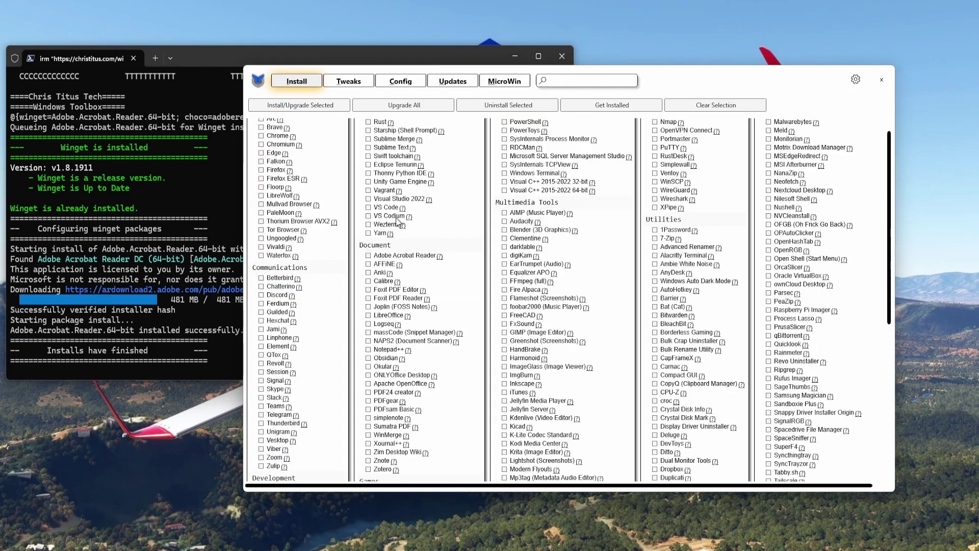
left_click(383, 257)
left_click_drag(719, 77, 718, 73)
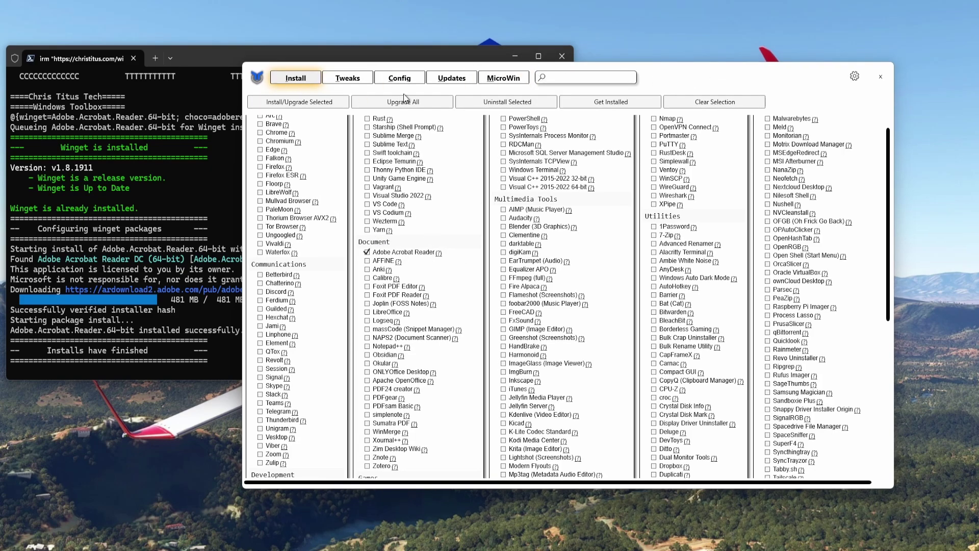
left_click(333, 78)
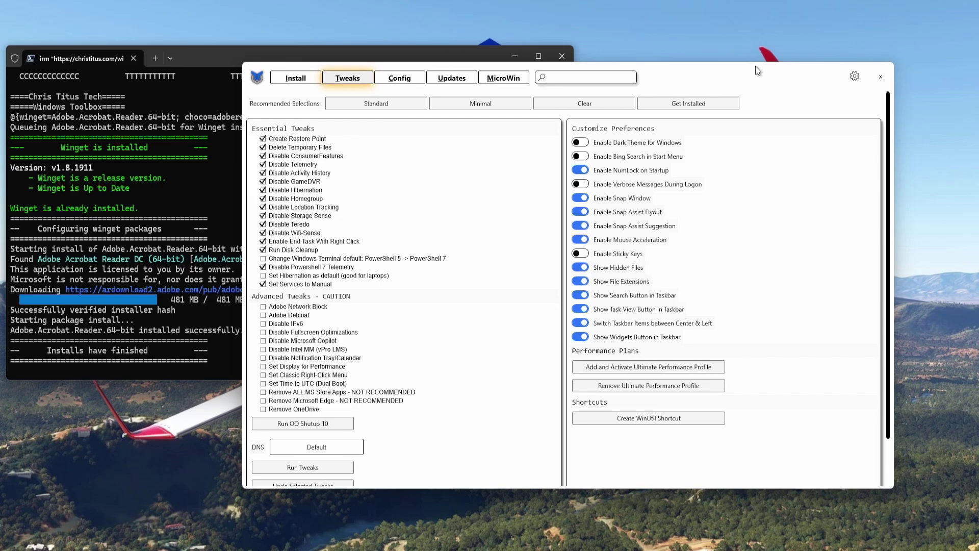
double_click(760, 79)
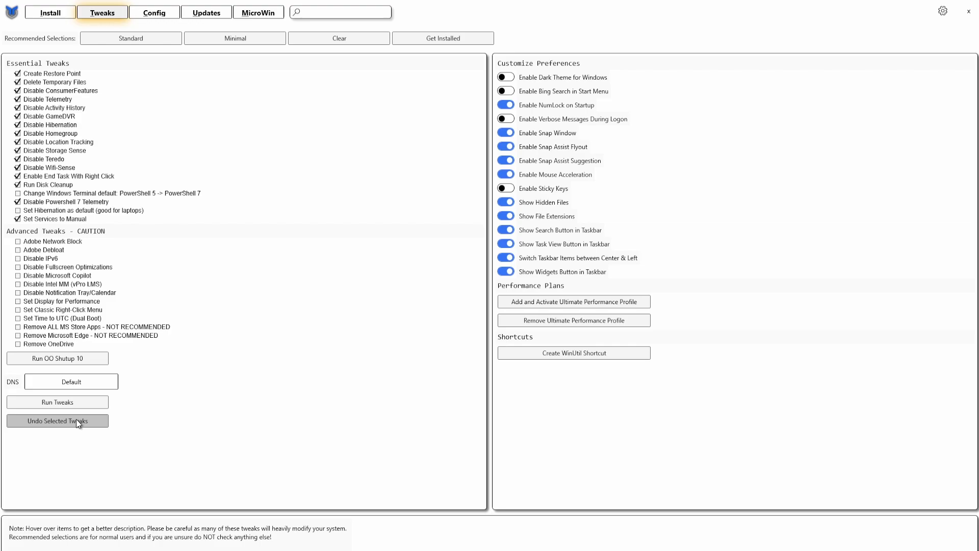
double_click(586, 11)
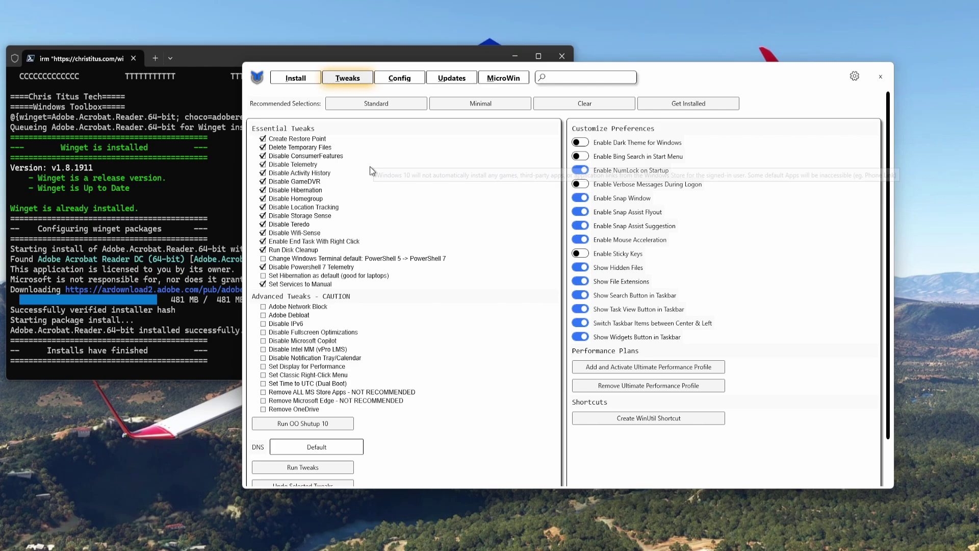
scroll(393, 194, "down", 2)
scroll(423, 265, "up", 2)
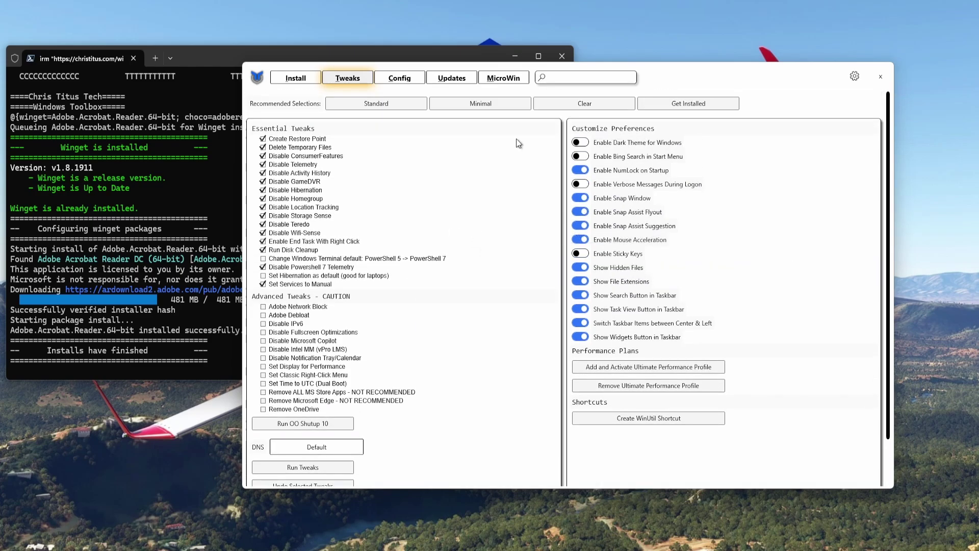
scroll(759, 170, "down", 1)
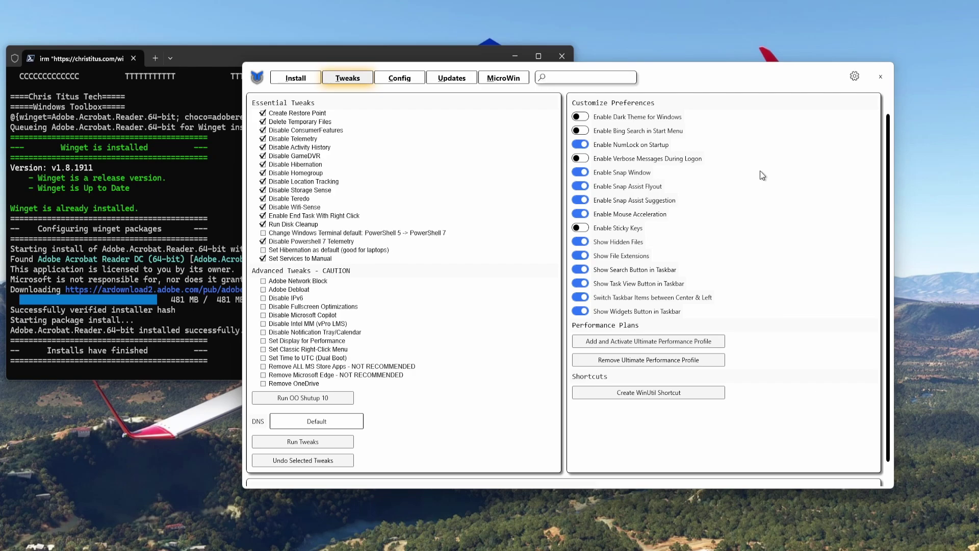
scroll(750, 172, "up", 1)
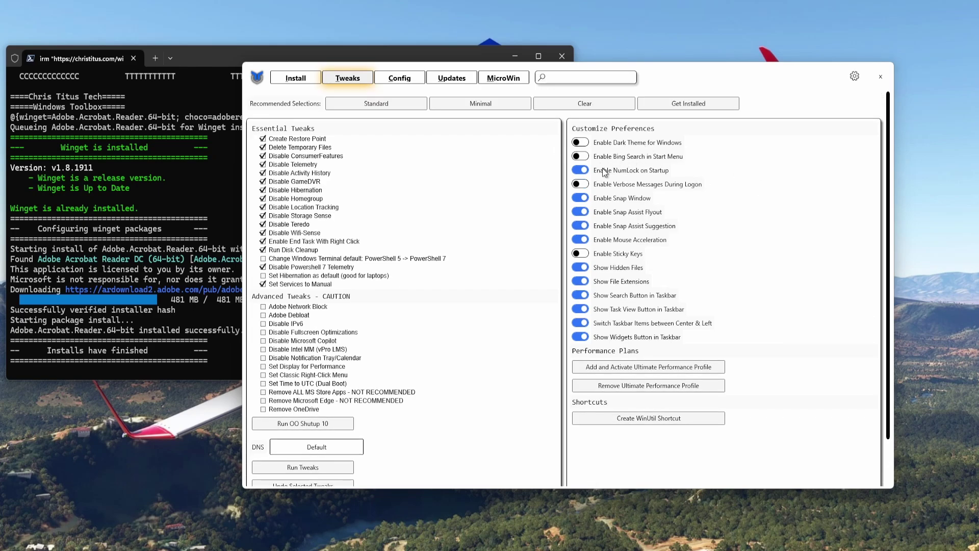
mouse_move(635, 161)
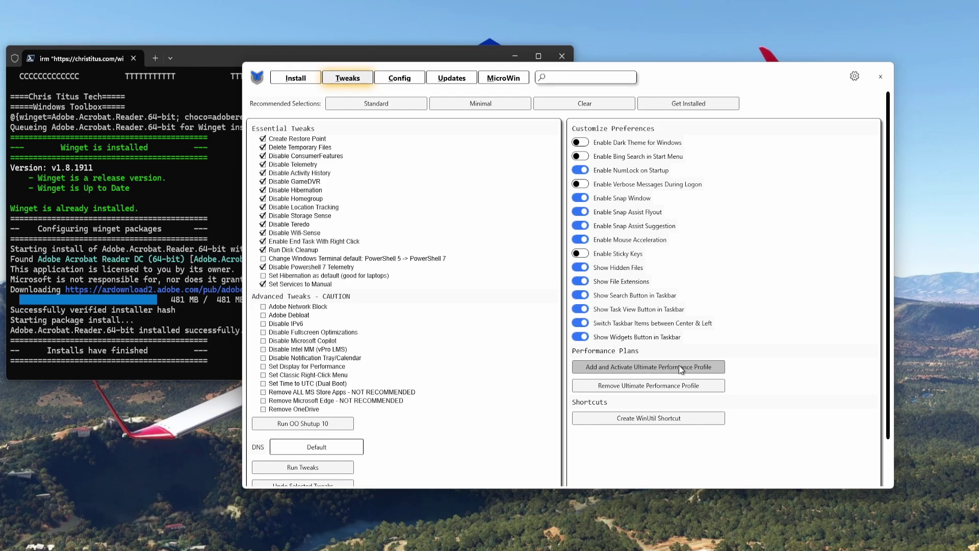
- Check the existing plans in Power Options, then add and activate the Ultimate Performance plan from Tweaks
left_click(402, 78)
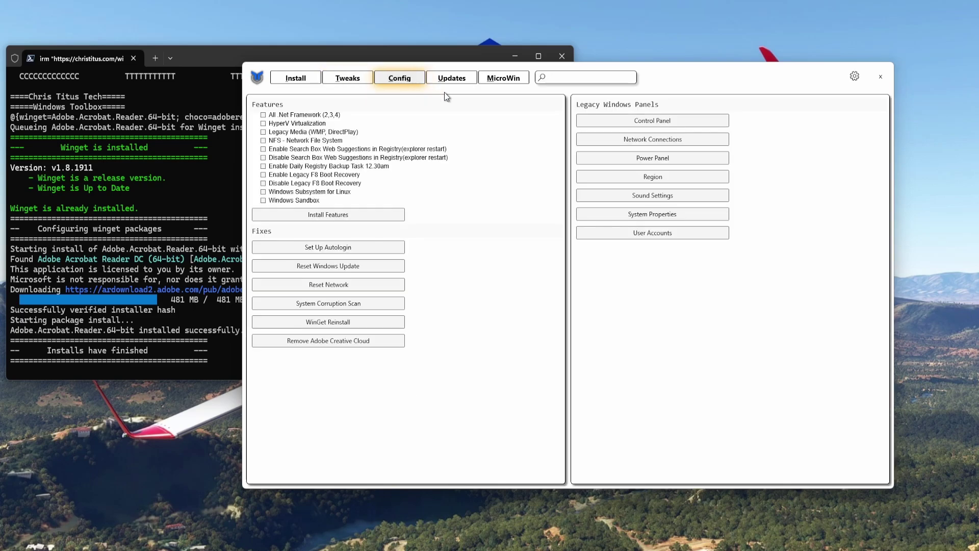
left_click(648, 162)
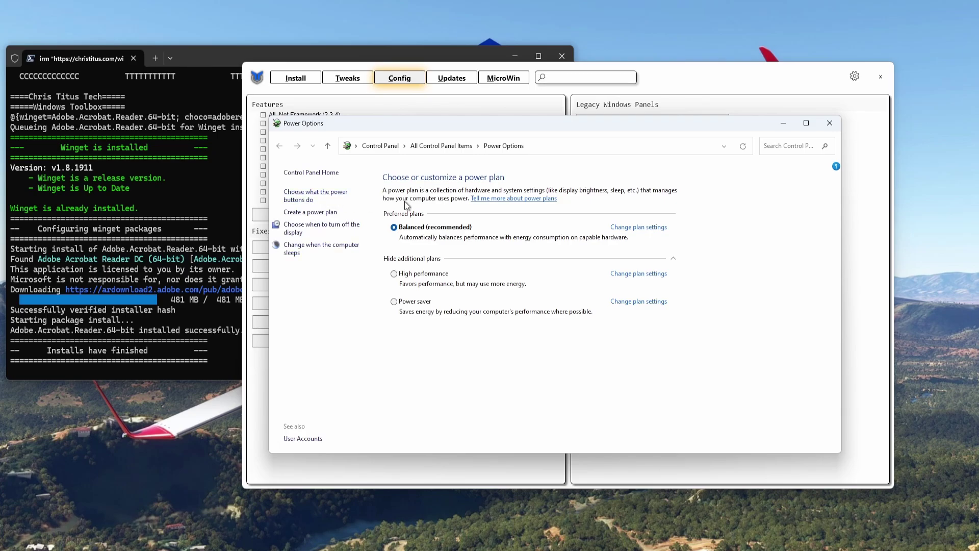
left_click(829, 125)
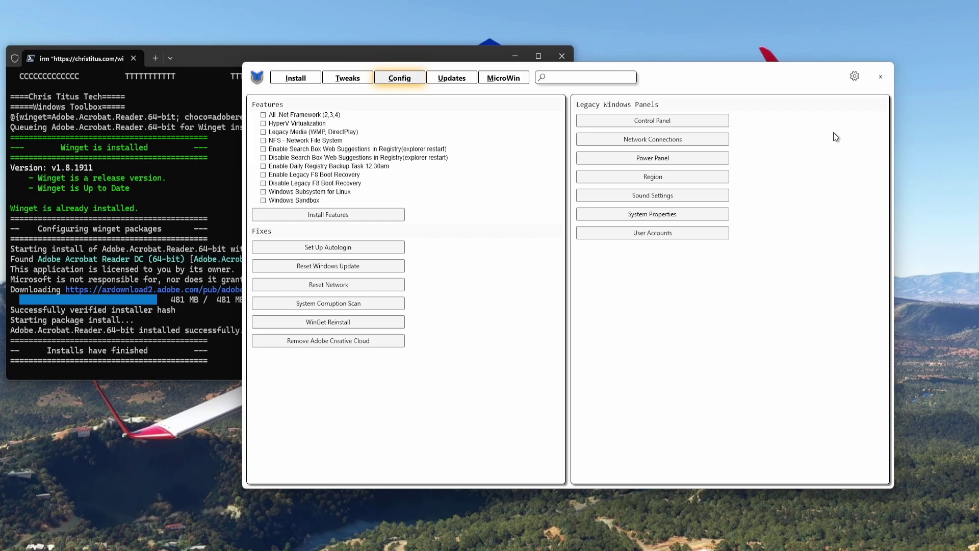
left_click(357, 78)
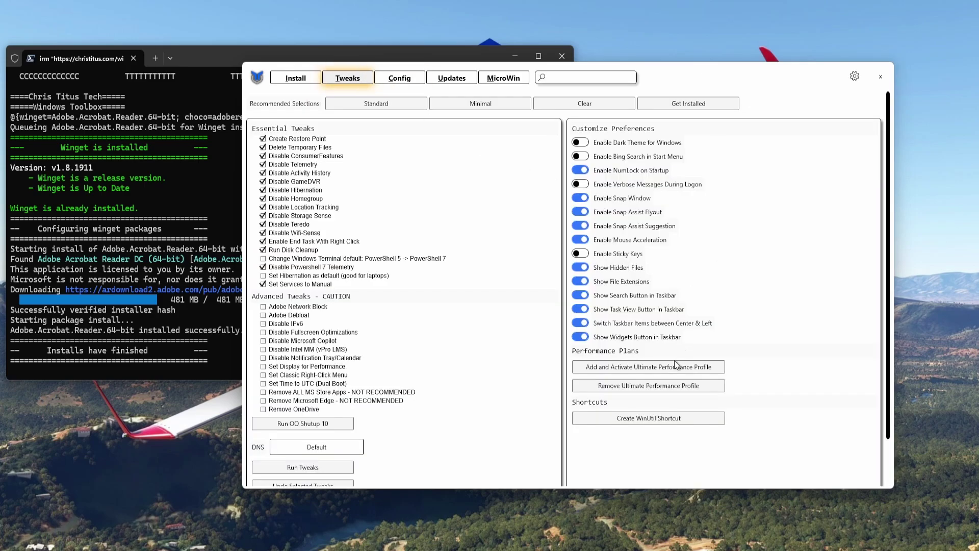
left_click(644, 366)
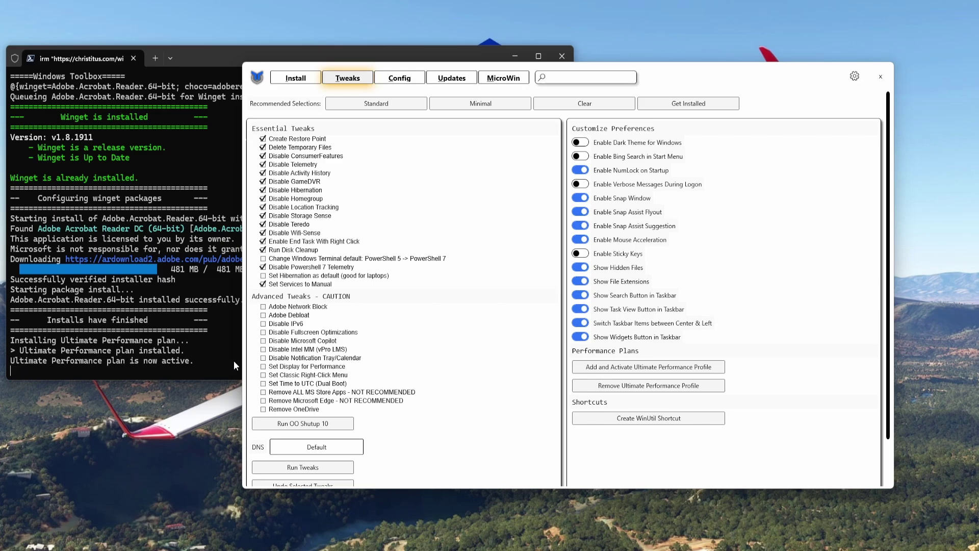
- Set the Ultimate Performance plan's 'Turn off the display' option to Never and save the change
left_click(408, 75)
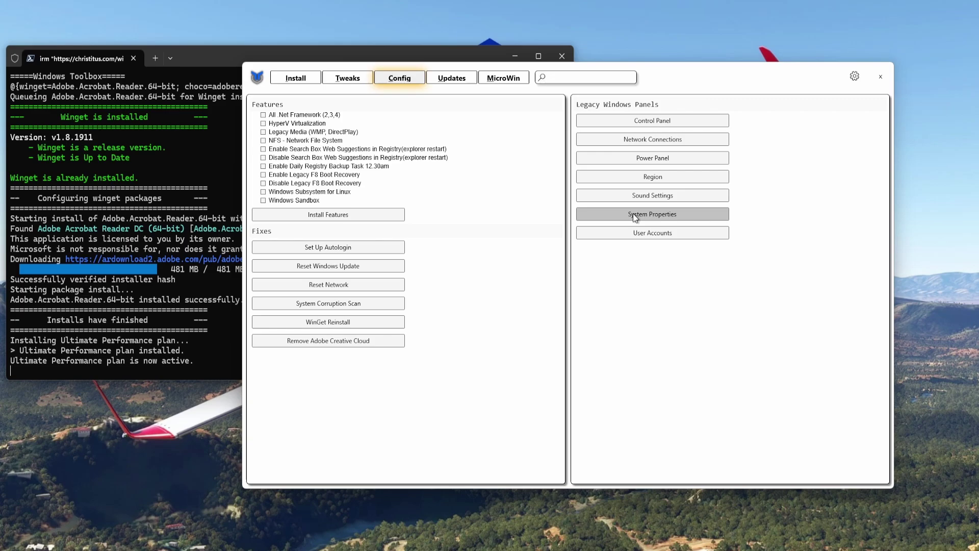
left_click(626, 162)
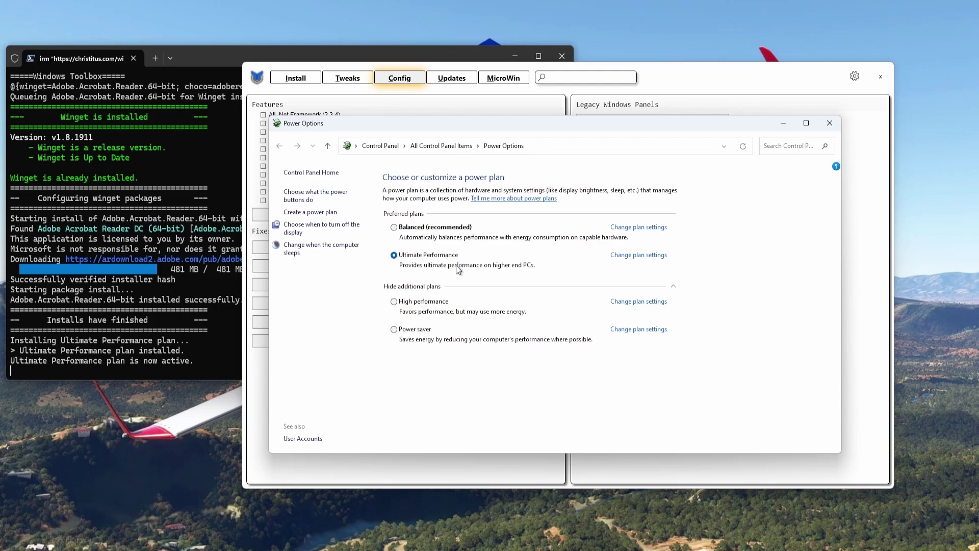
left_click(647, 254)
left_click(541, 216)
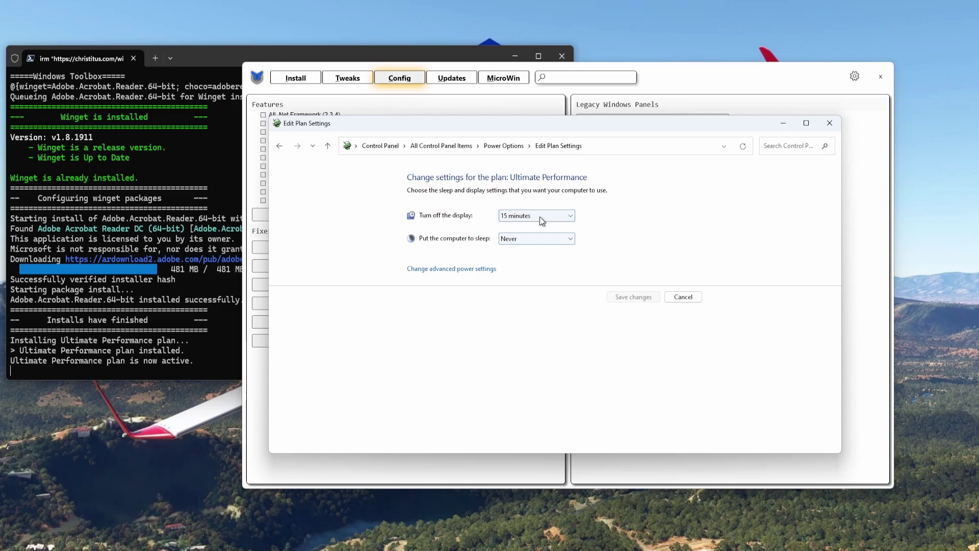
left_click(519, 346)
left_click(625, 298)
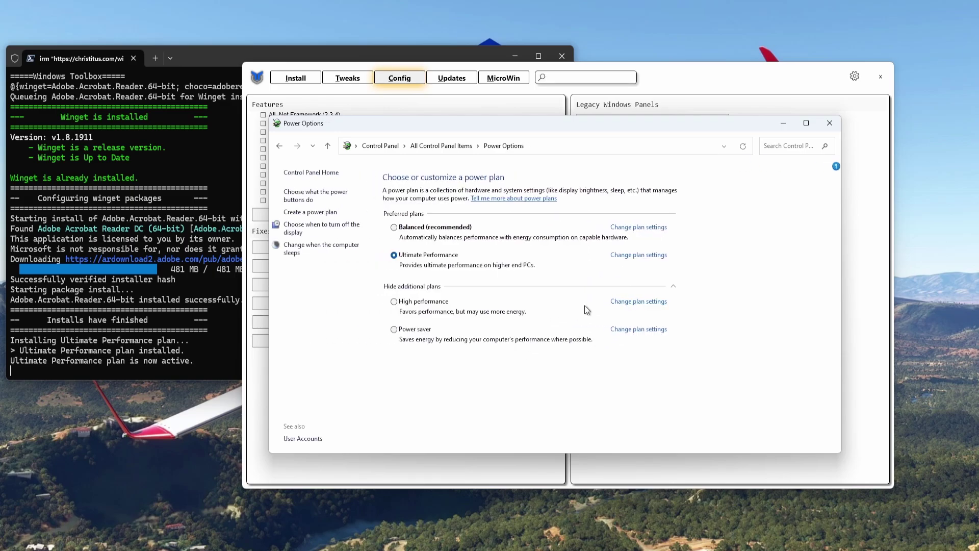
left_click(830, 123)
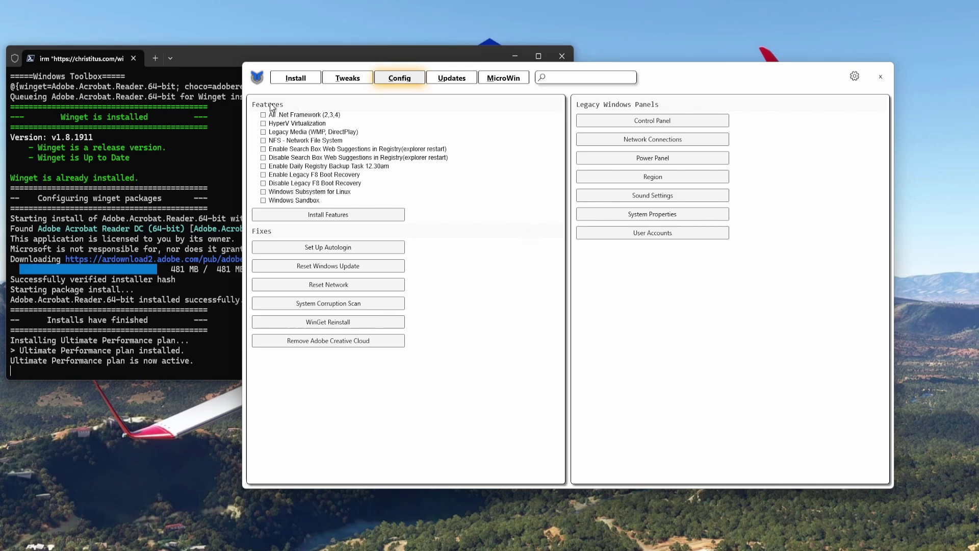
- Go to the Tweaks page showing Essential Tweaks and Customize Preferences
left_click(348, 80)
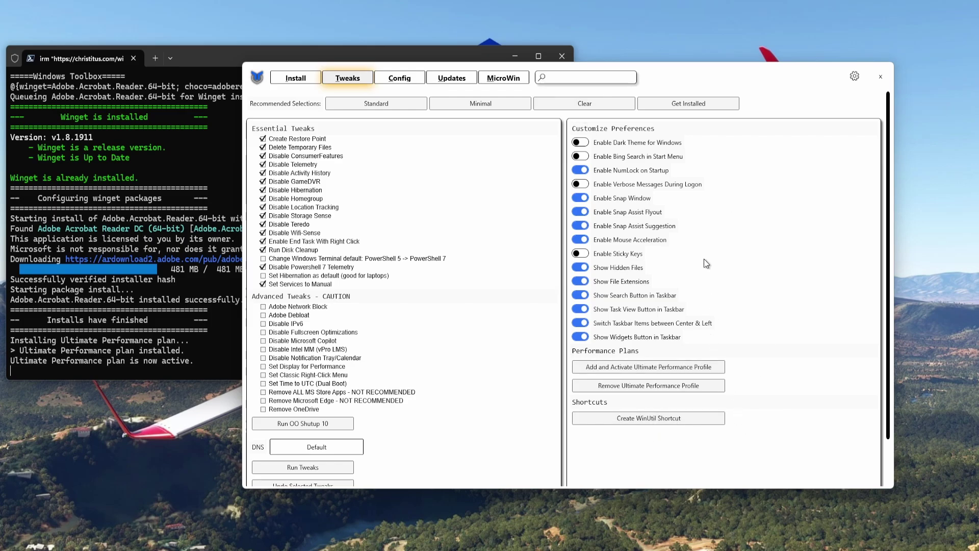
- From the Config page, look through the Sound panel's Playback devices, then close it
left_click(393, 81)
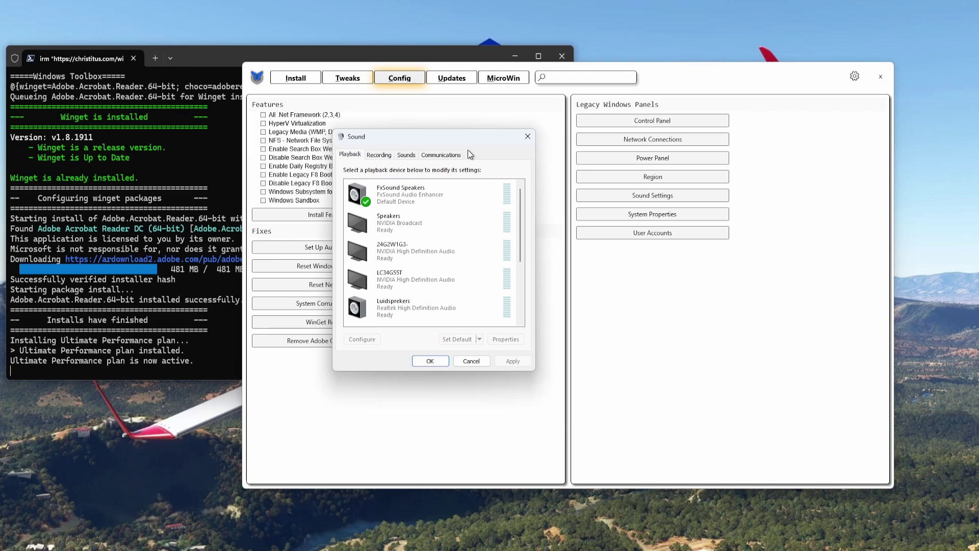
scroll(426, 250, "down", 2)
scroll(424, 255, "up", 2)
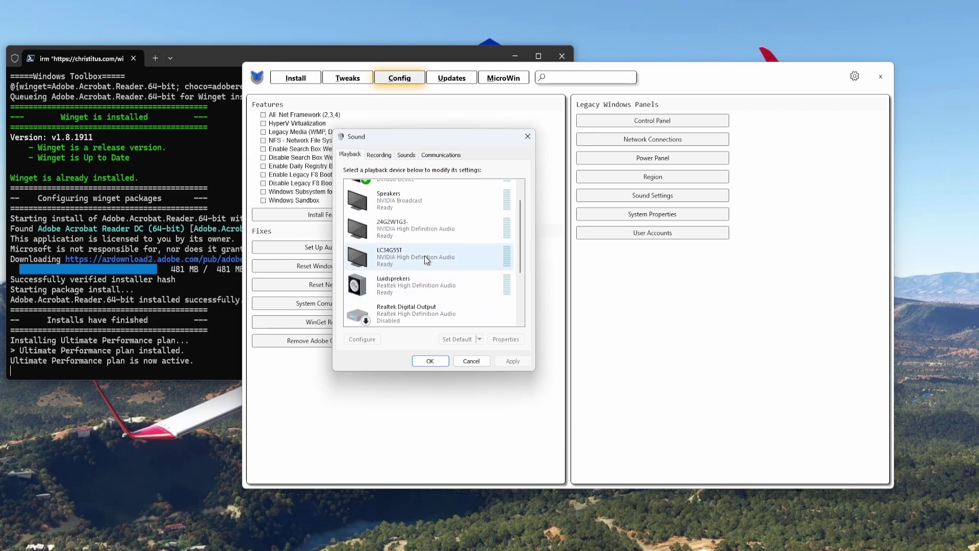
left_click(527, 136)
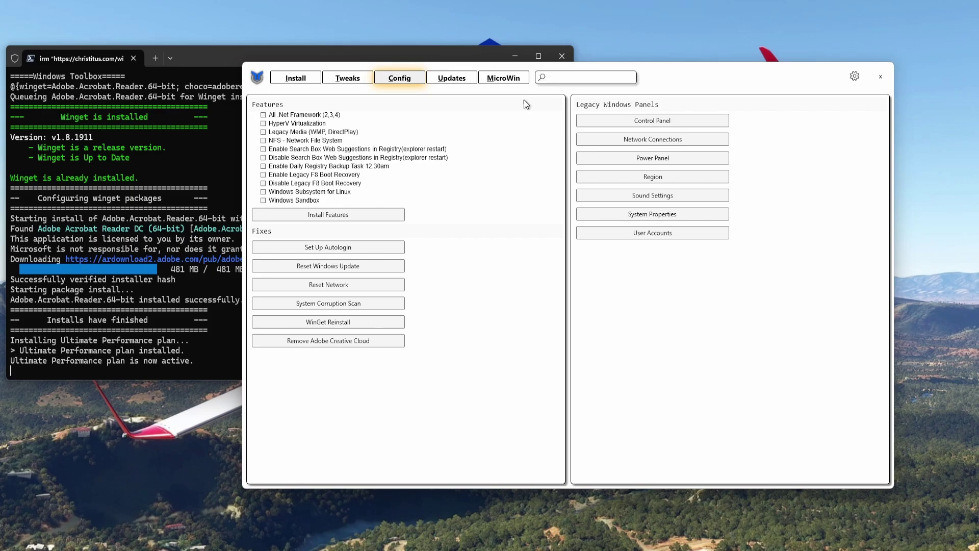
- Read the three Windows Update presets on the Updates page, then go to MicroWin
left_click(453, 79)
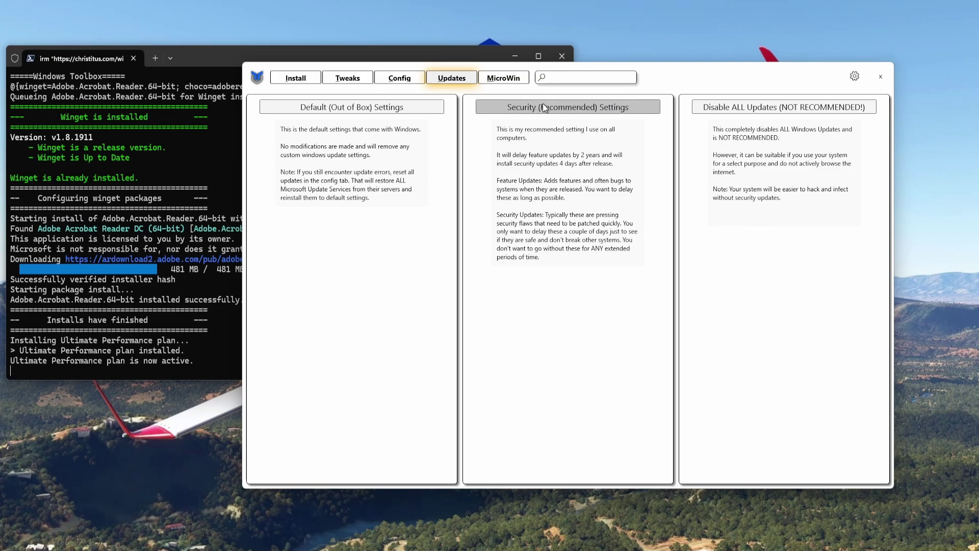
left_click(513, 81)
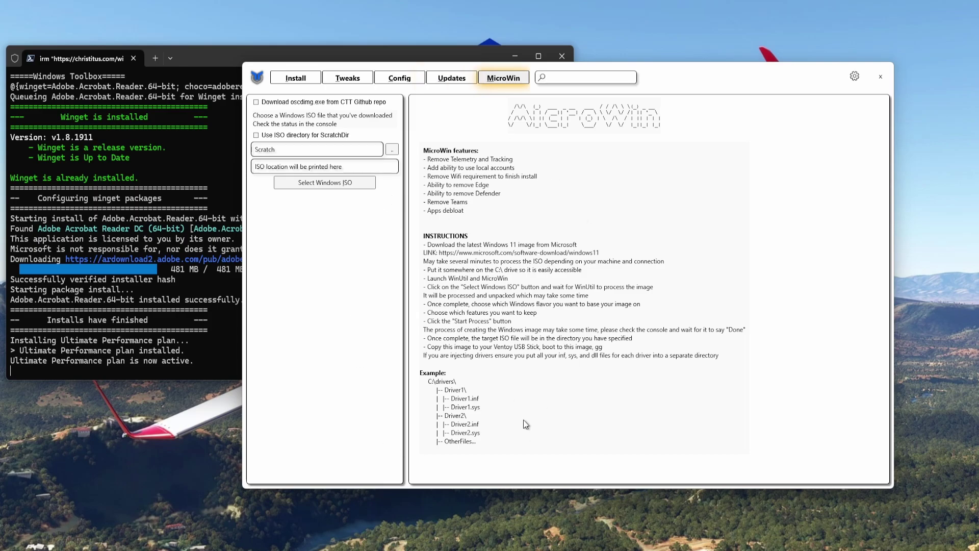
- Pass through Updates and Config back to Tweaks, scrolling down to the Run OO Shutup 10 button
left_click(452, 78)
left_click(397, 78)
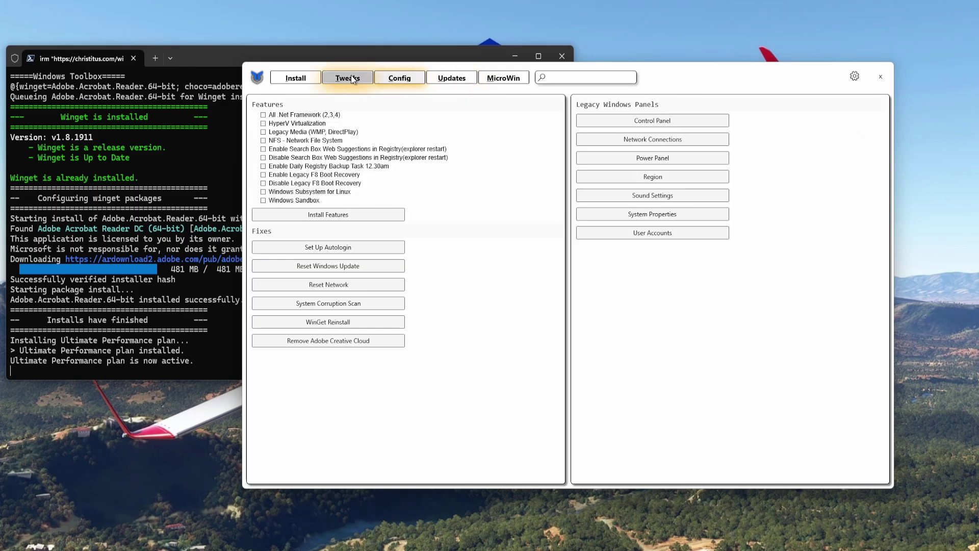
left_click(354, 78)
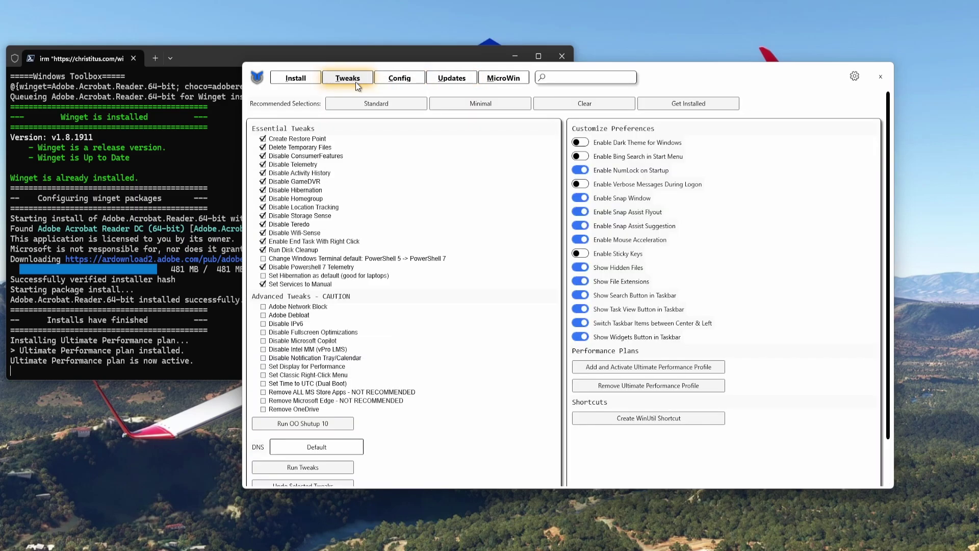
scroll(420, 285, "down", 2)
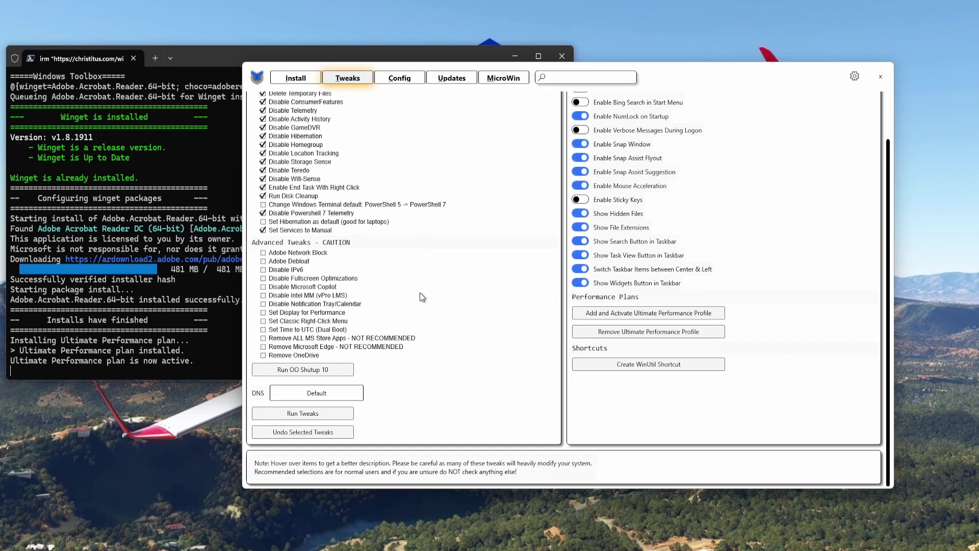
- Launch O&O ShutUp10++ from WinUtil and browse its privacy settings list
left_click(329, 371)
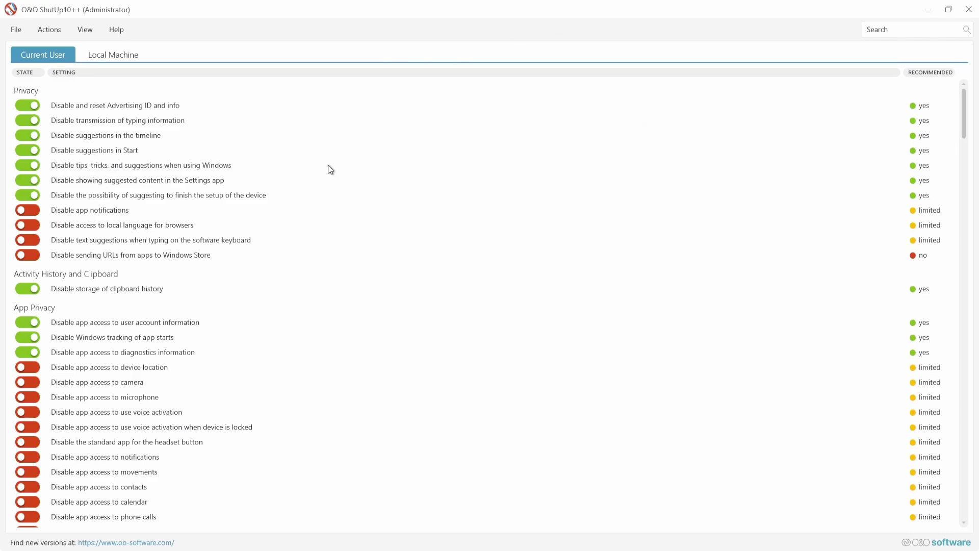
scroll(351, 325, "down", 10)
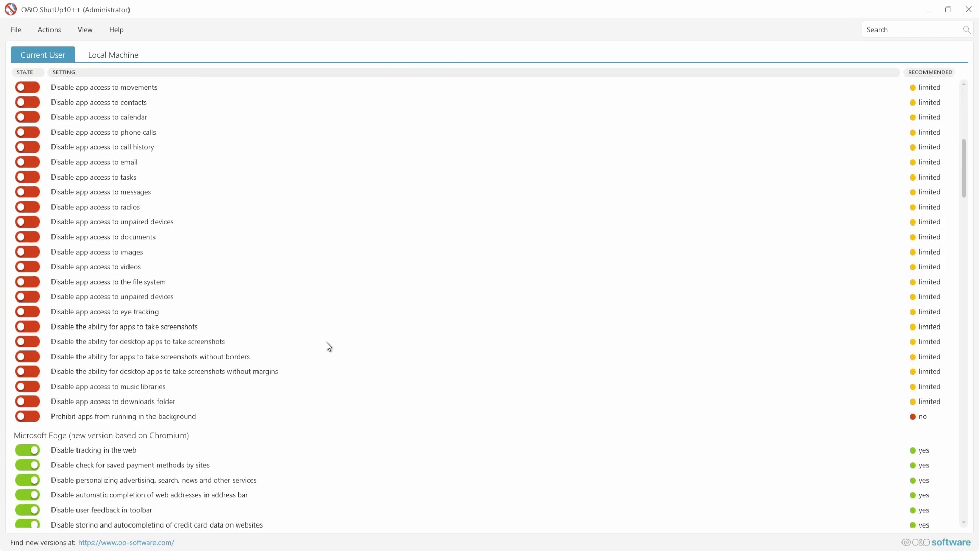
scroll(327, 347, "down", 5)
scroll(315, 346, "up", 13)
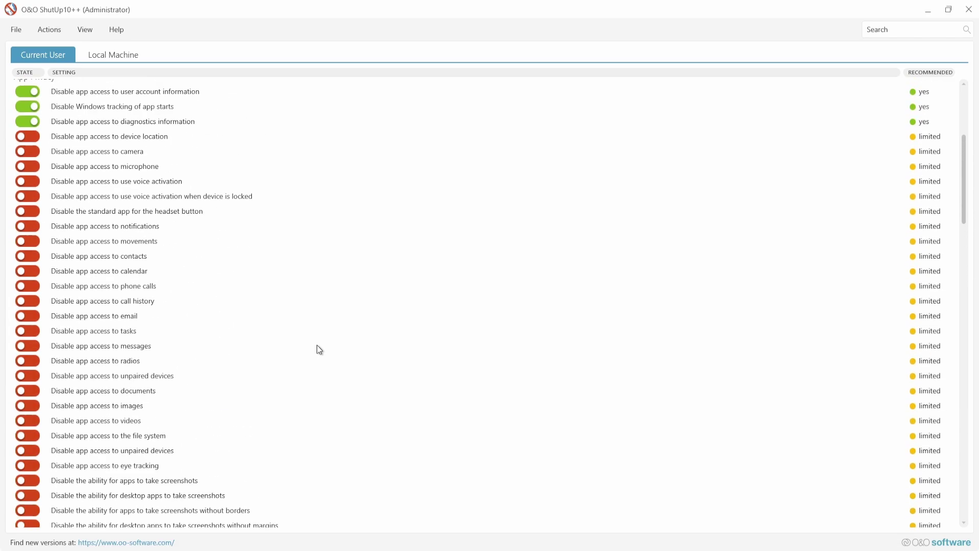
scroll(316, 349, "up", 1)
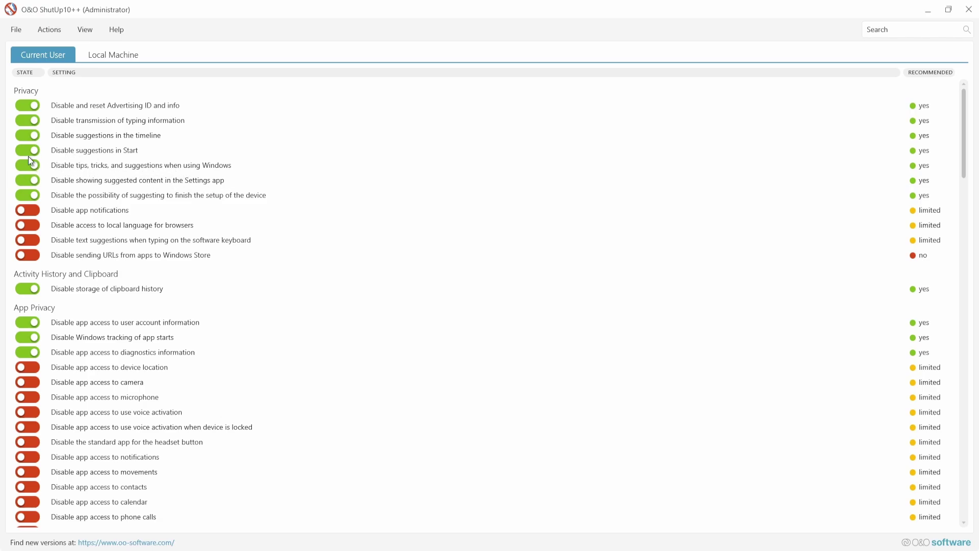
- Apply only the recommended settings from the Actions menu
scroll(140, 255, "down", 3)
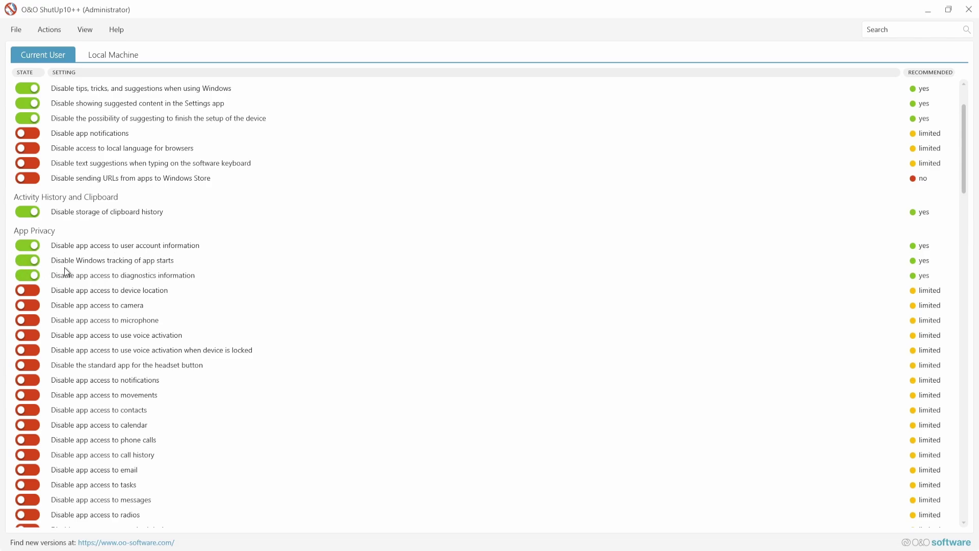
scroll(189, 289, "down", 3)
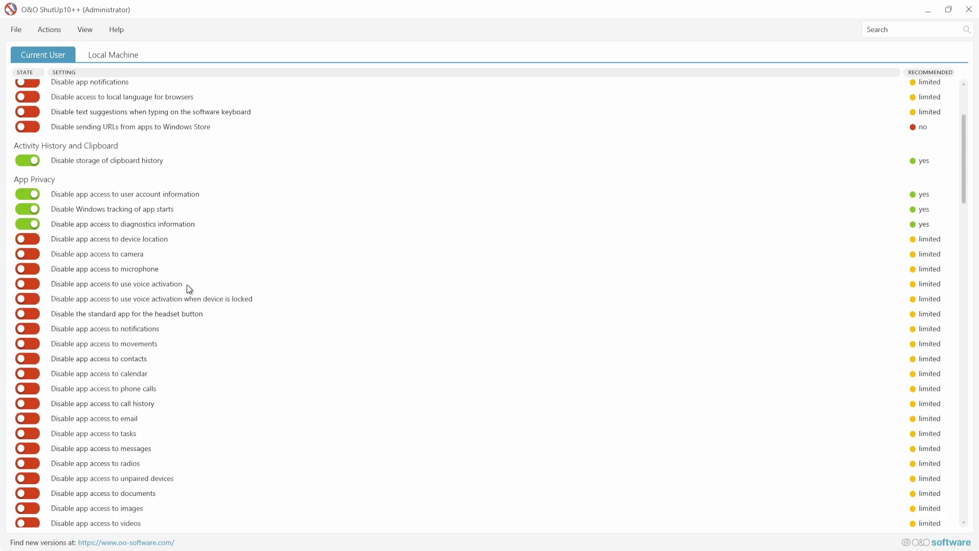
scroll(101, 275, "down", 3)
scroll(130, 406, "down", 20)
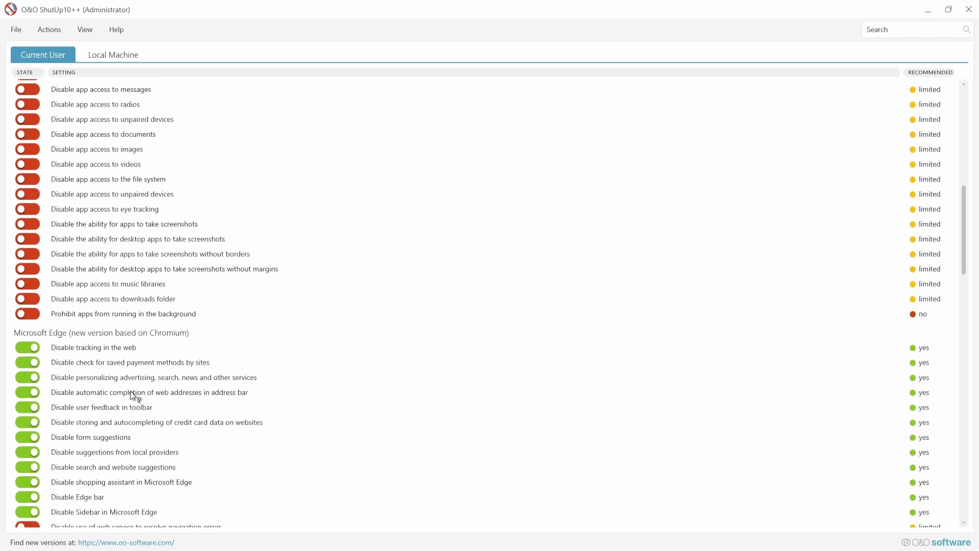
scroll(132, 408, "down", 4)
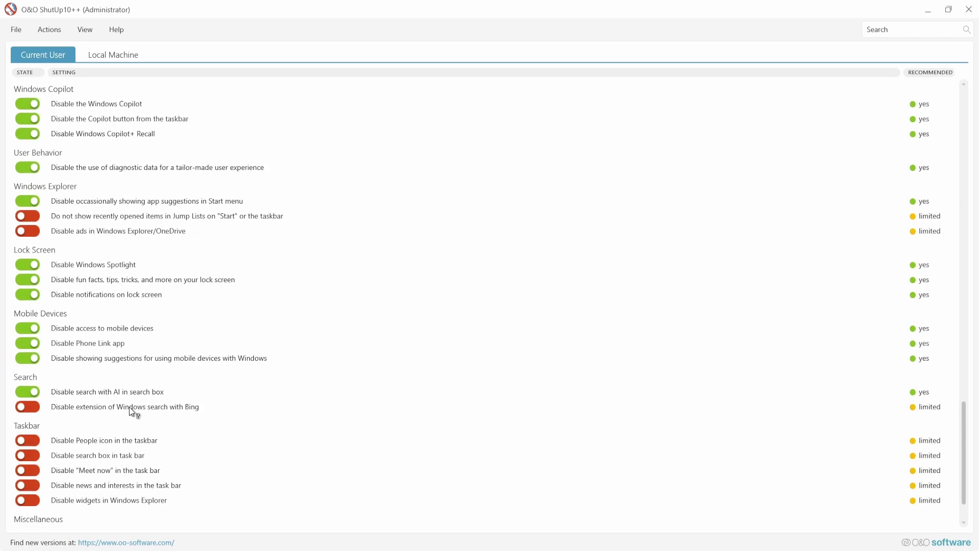
scroll(131, 396, "up", 14)
scroll(143, 168, "up", 15)
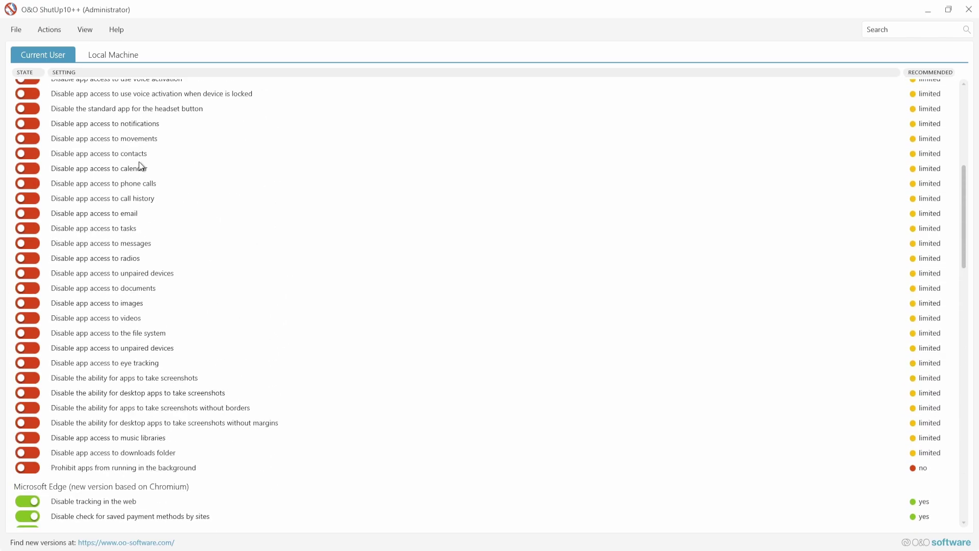
left_click(53, 30)
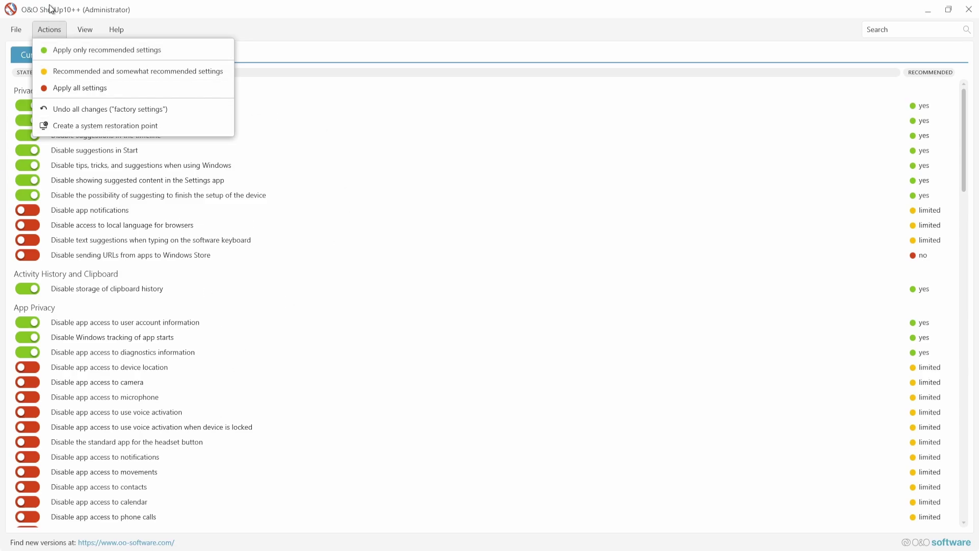
left_click(75, 51)
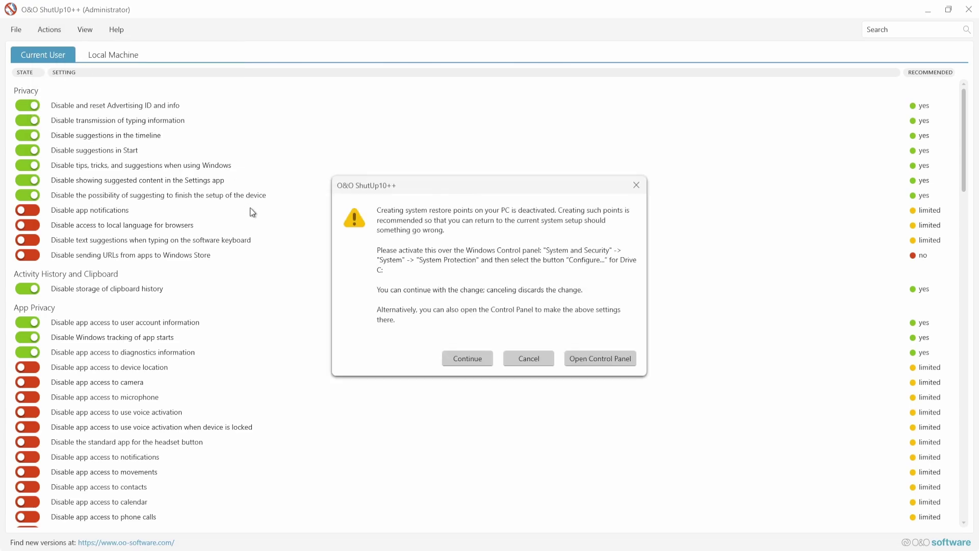
left_click(468, 357)
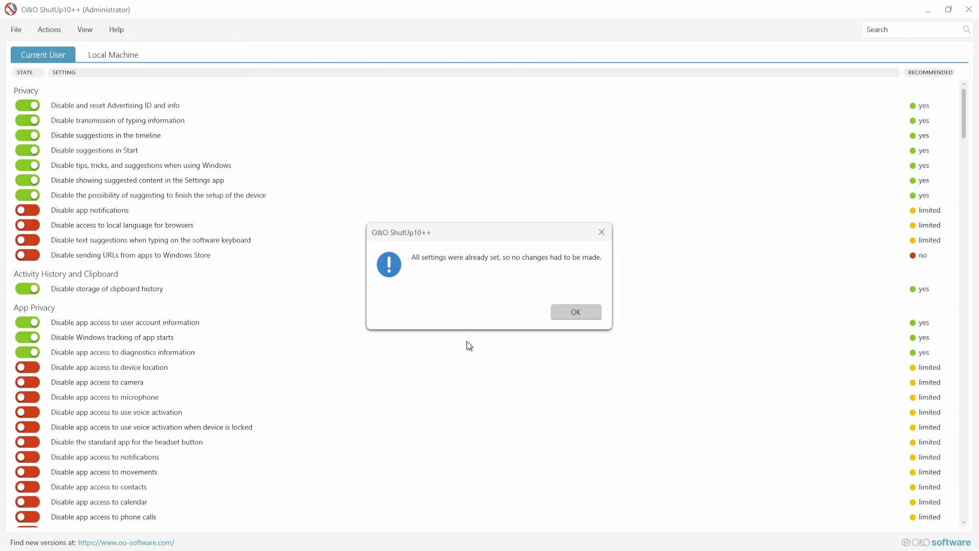
left_click(586, 311)
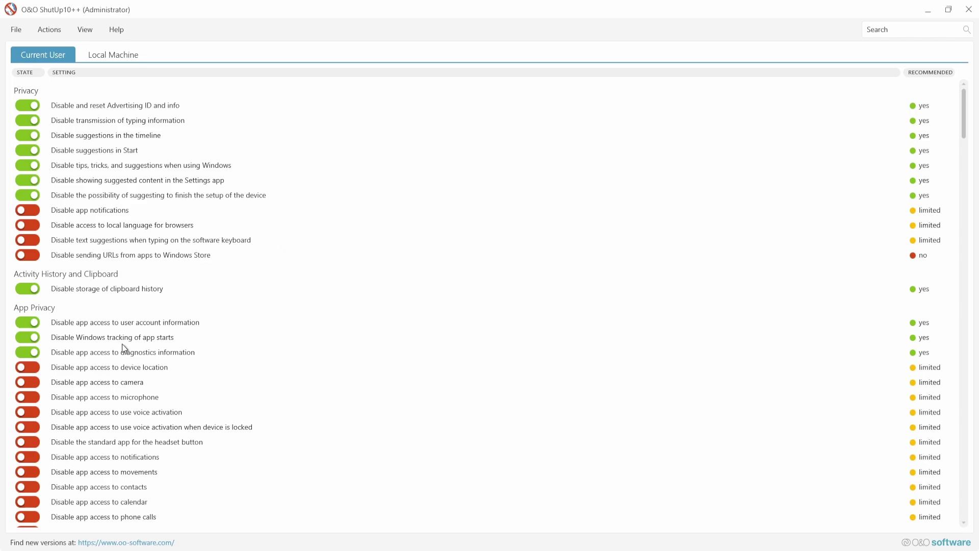
scroll(336, 370, "down", 12)
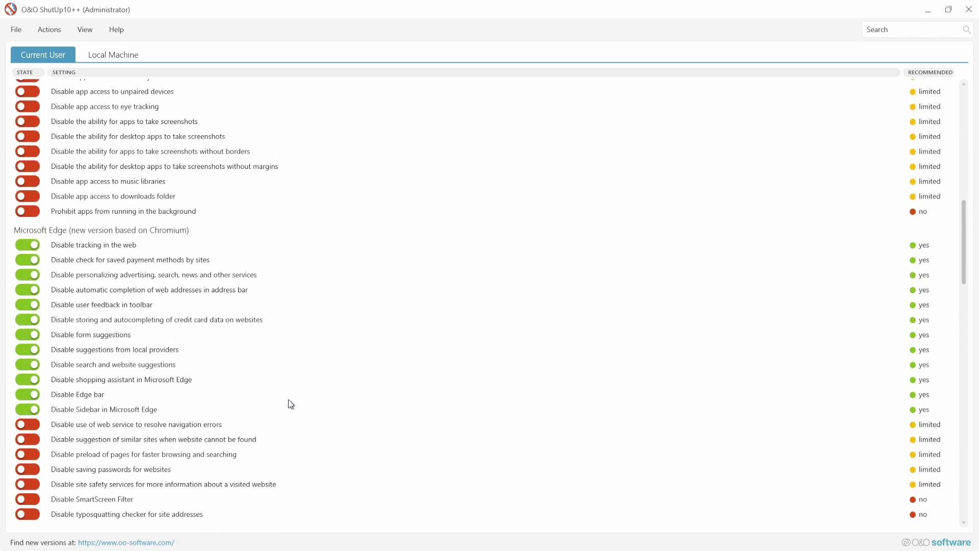
scroll(290, 404, "down", 10)
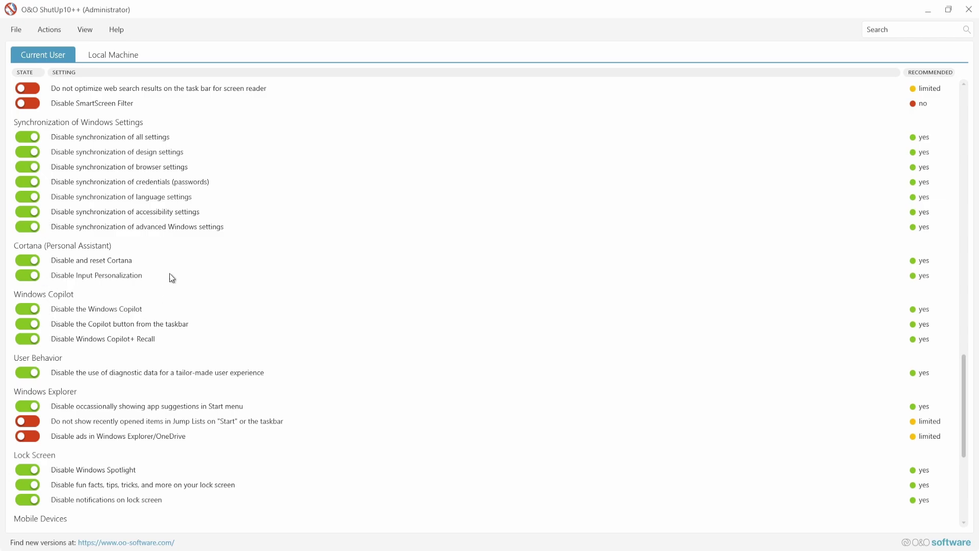
scroll(171, 278, "down", 1)
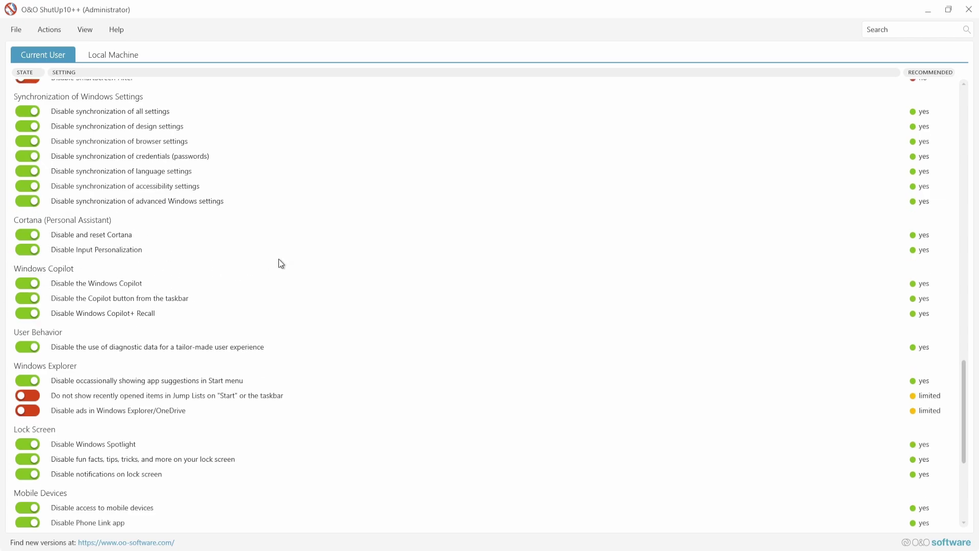
scroll(278, 260, "down", 6)
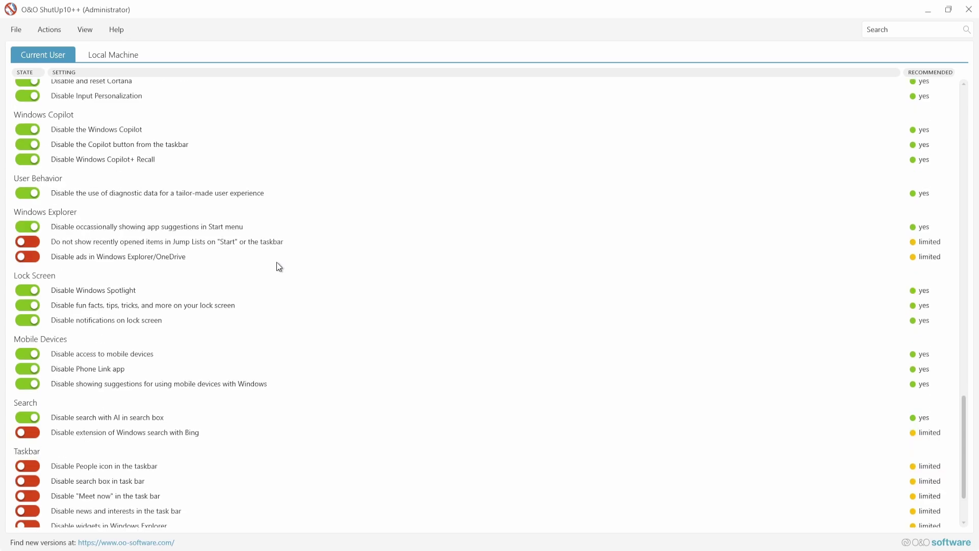
scroll(278, 266, "down", 2)
scroll(280, 267, "up", 20)
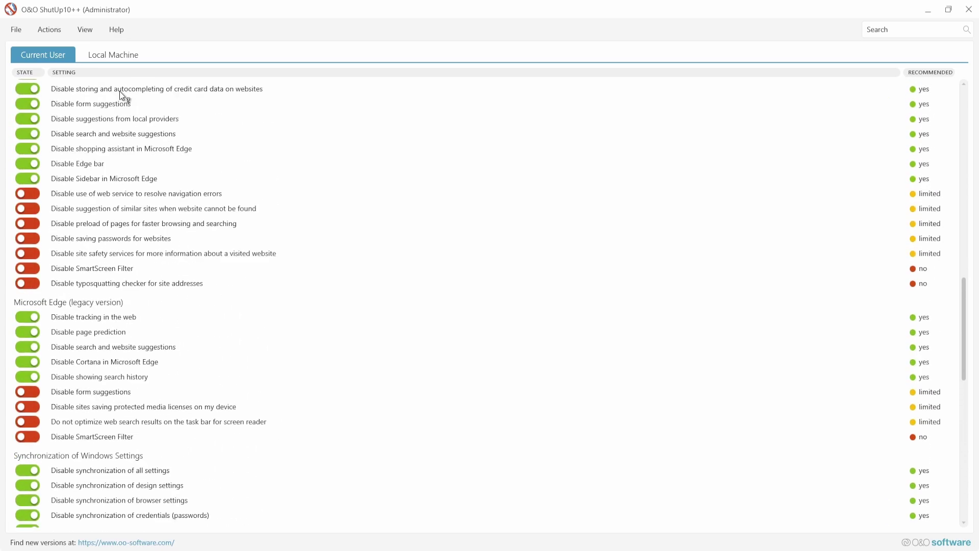
left_click(117, 54)
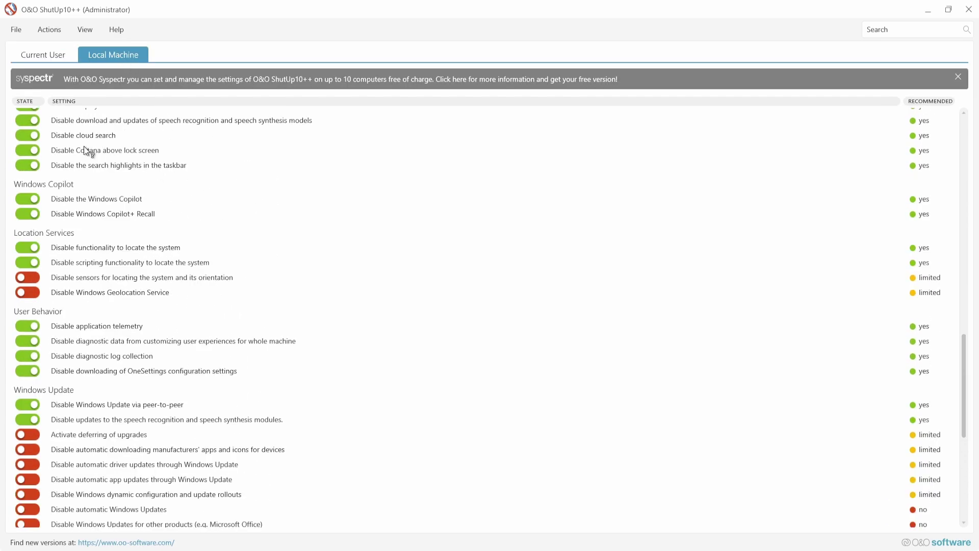
scroll(146, 197, "up", 17)
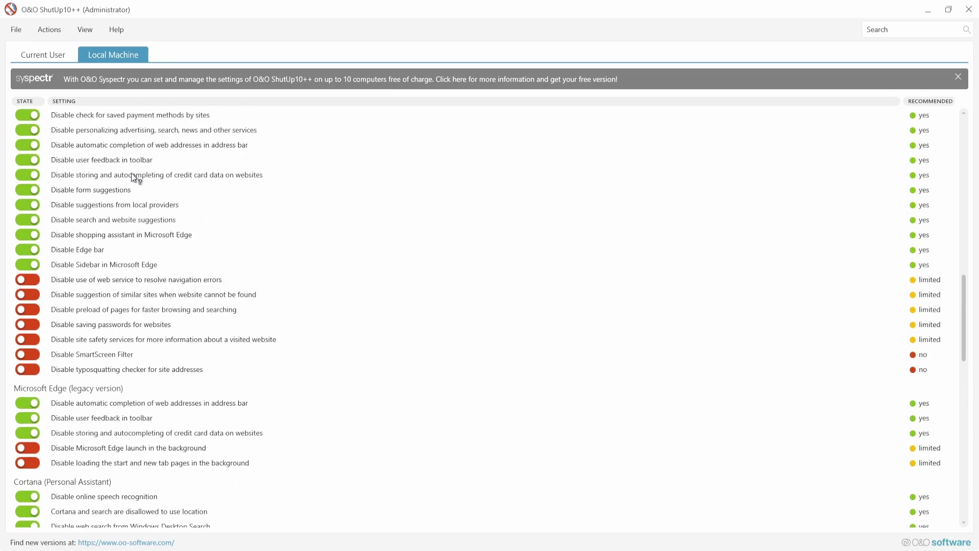
scroll(133, 177, "up", 5)
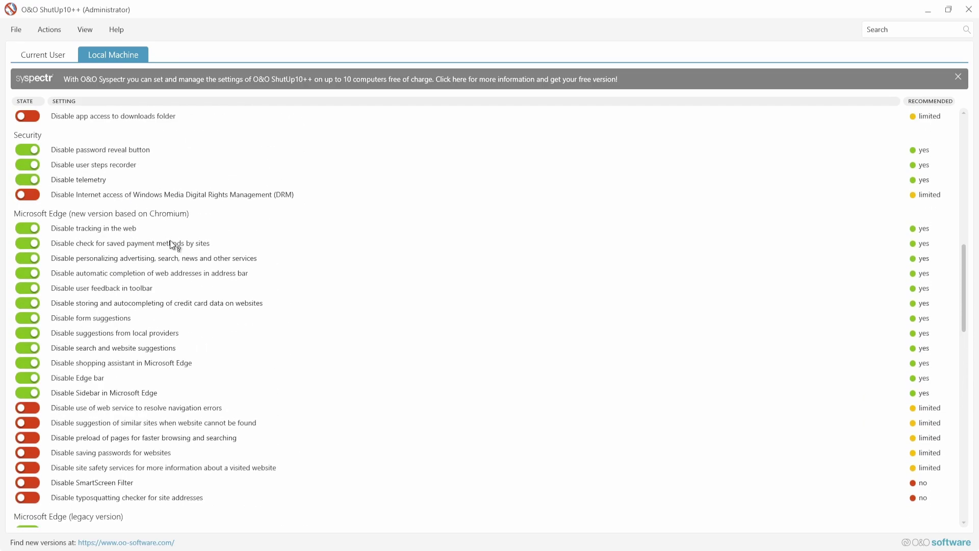
scroll(197, 286, "down", 20)
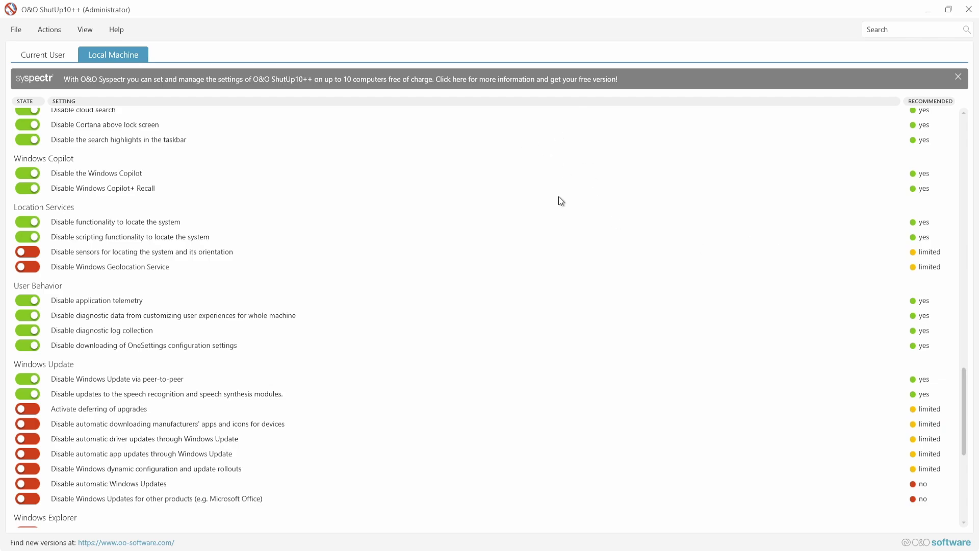
left_click(56, 55)
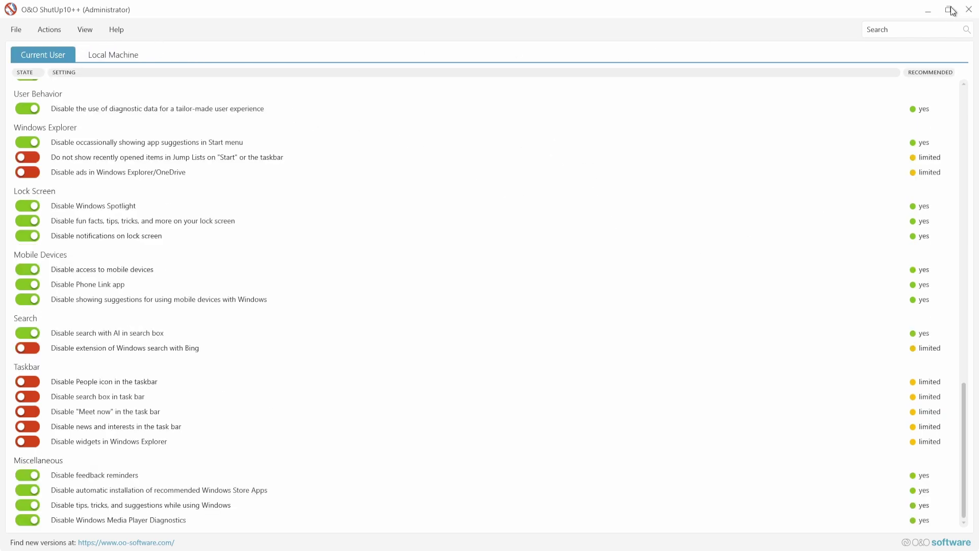
- Exit O&O ShutUp10++ and confirm its closing notice with OK
left_click(967, 10)
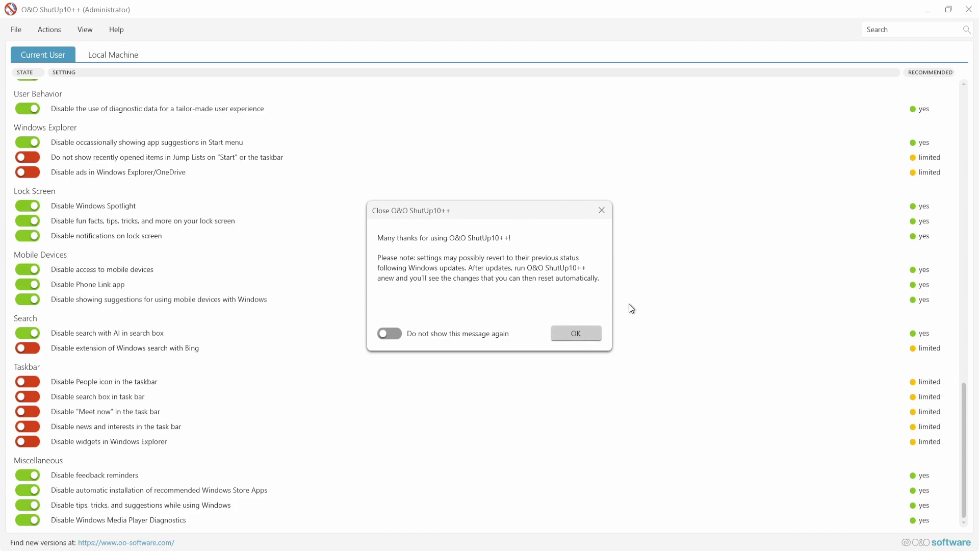
left_click(573, 333)
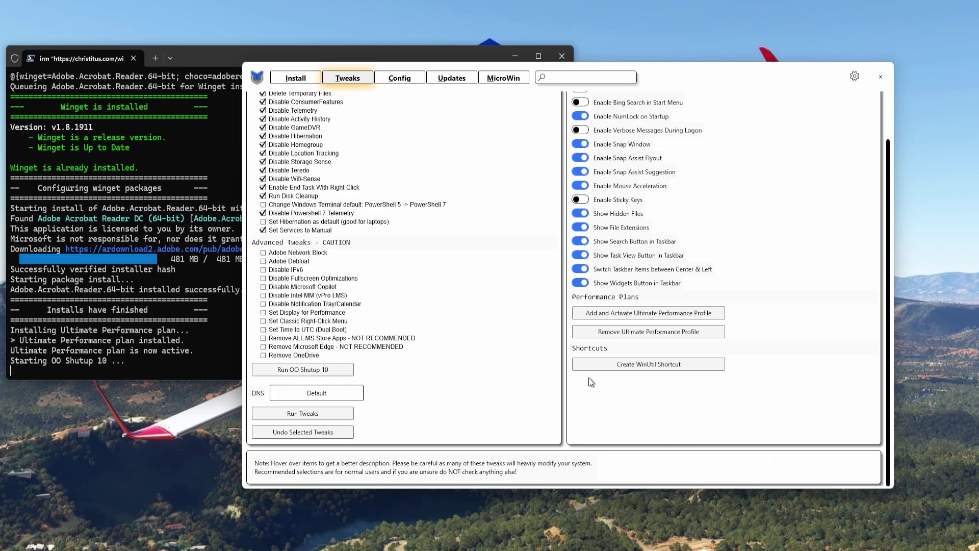
mouse_move(508, 359)
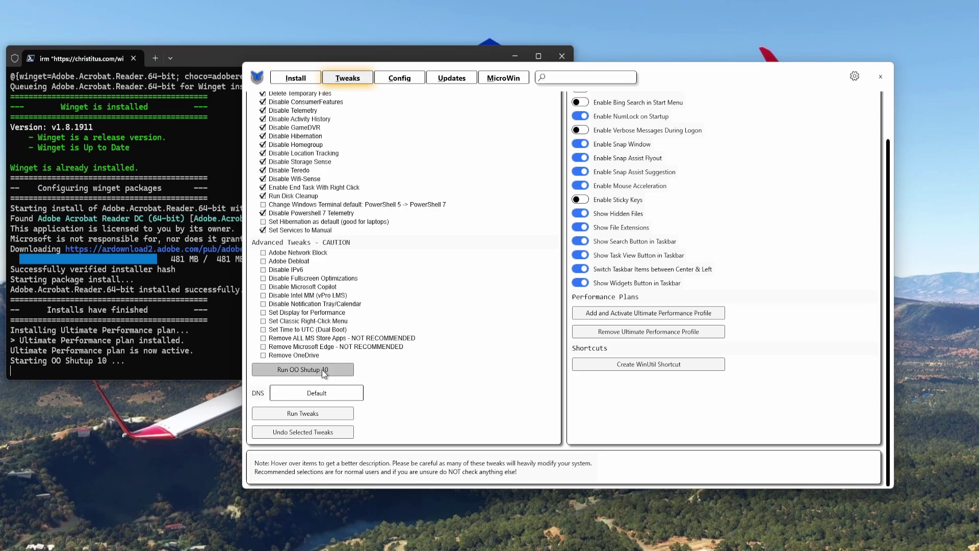
left_click(327, 79)
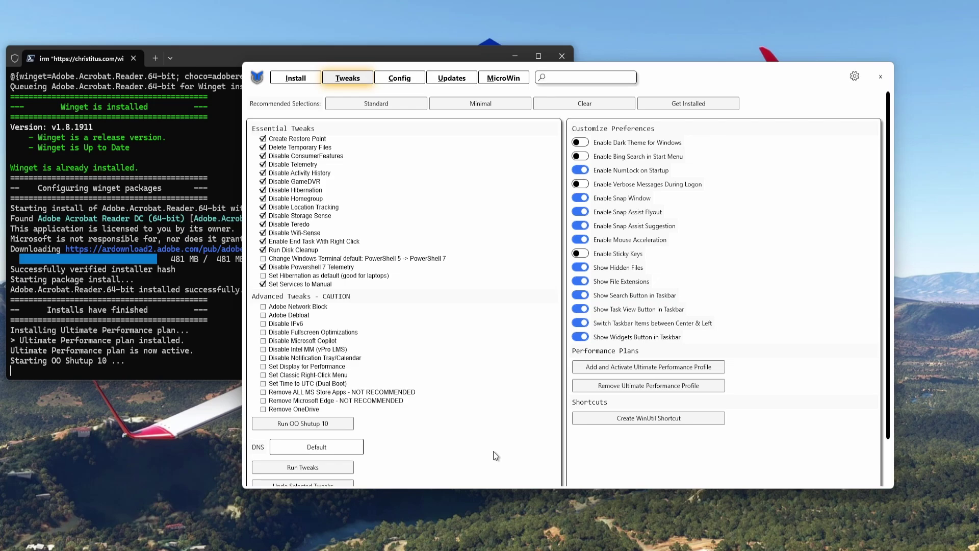
scroll(493, 451, "down", 2)
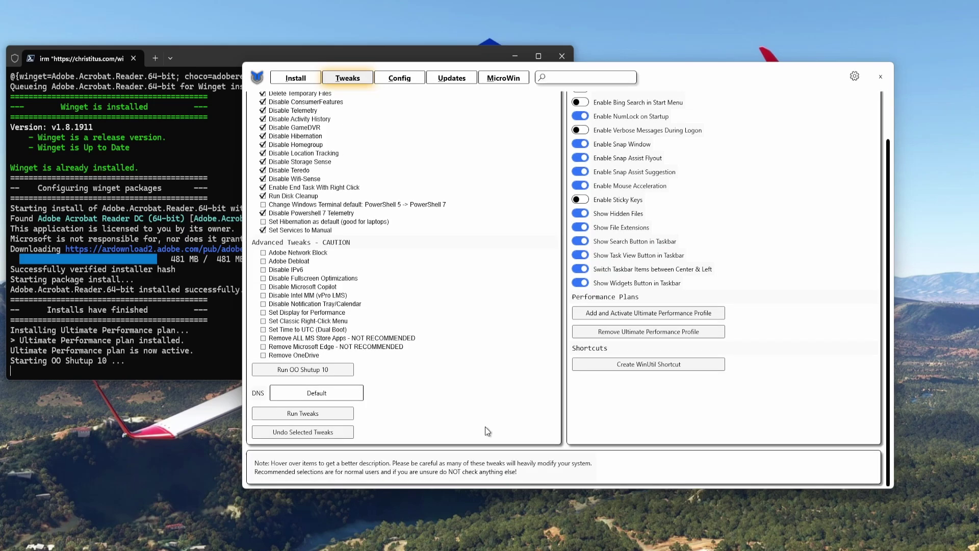
scroll(485, 426, "up", 2)
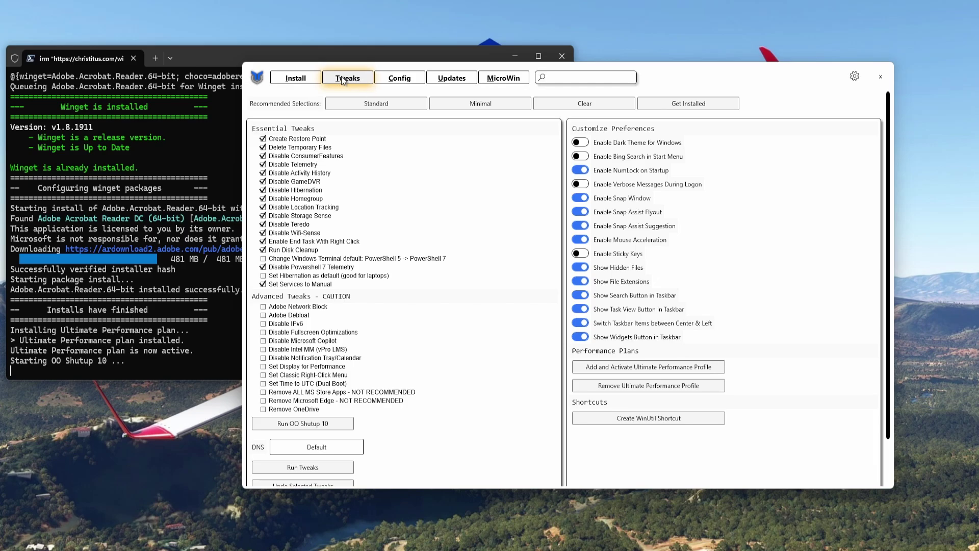
left_click(586, 103)
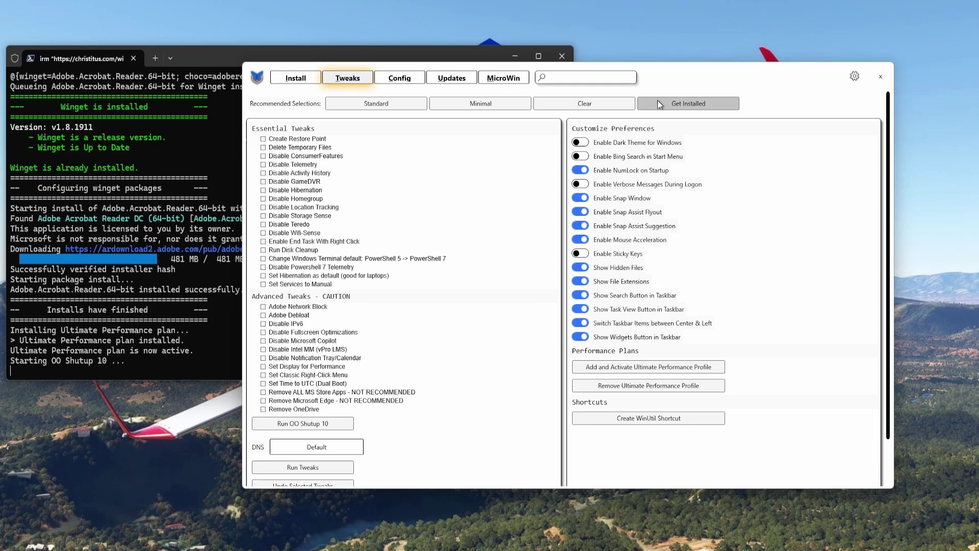
scroll(502, 286, "down", 2)
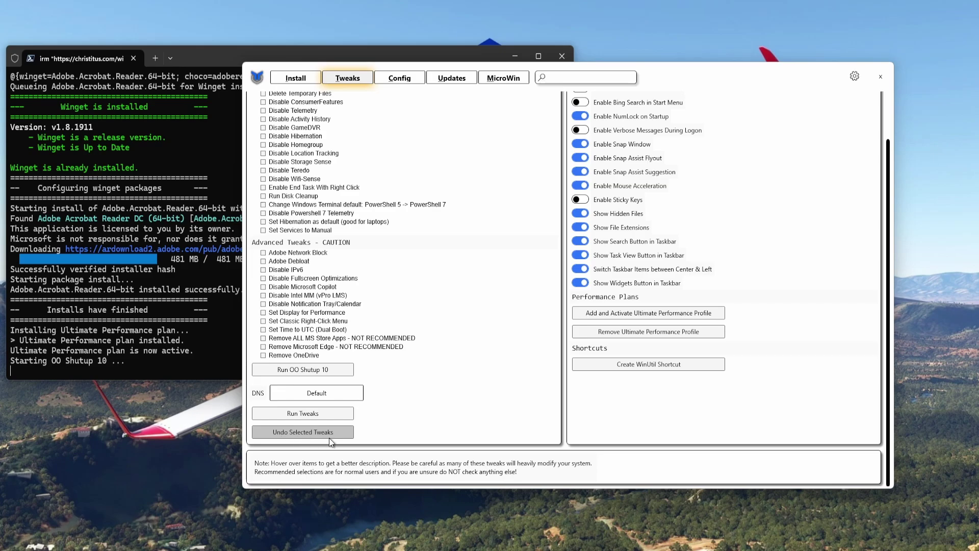
scroll(511, 320, "up", 2)
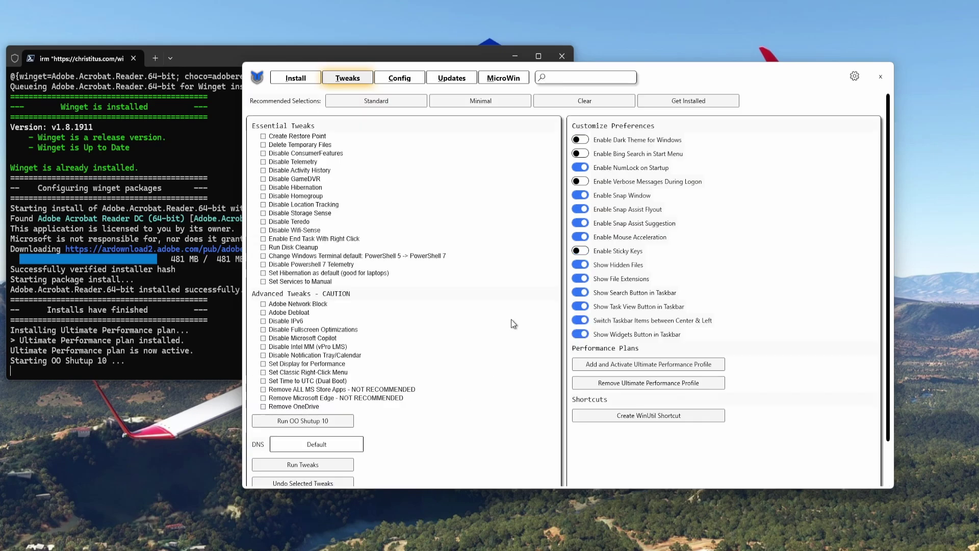
left_click(357, 103)
scroll(451, 306, "down", 2)
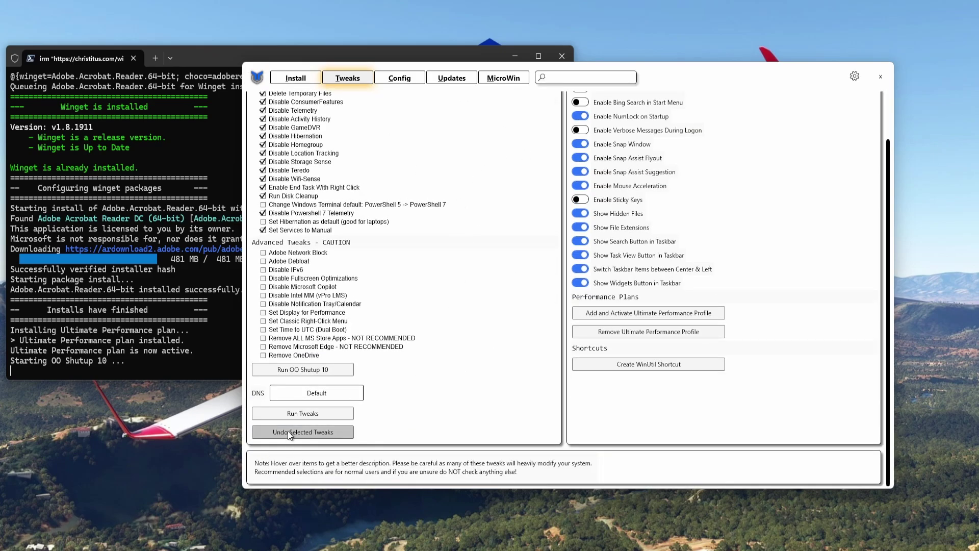
scroll(477, 248, "up", 2)
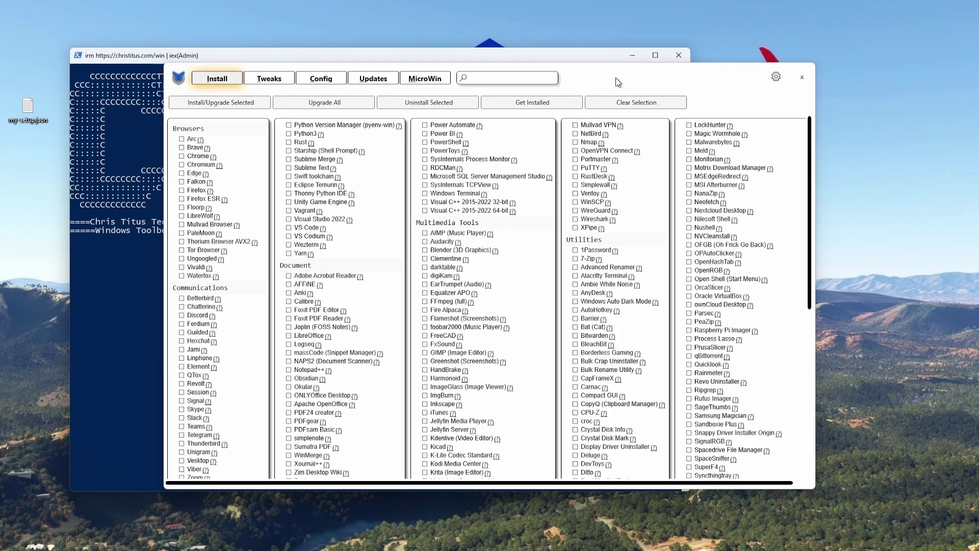
- Drag the WinUtil window to the right and scroll through the Install tab's app list
left_click_drag(616, 77, 763, 86)
scroll(595, 266, "down", 12)
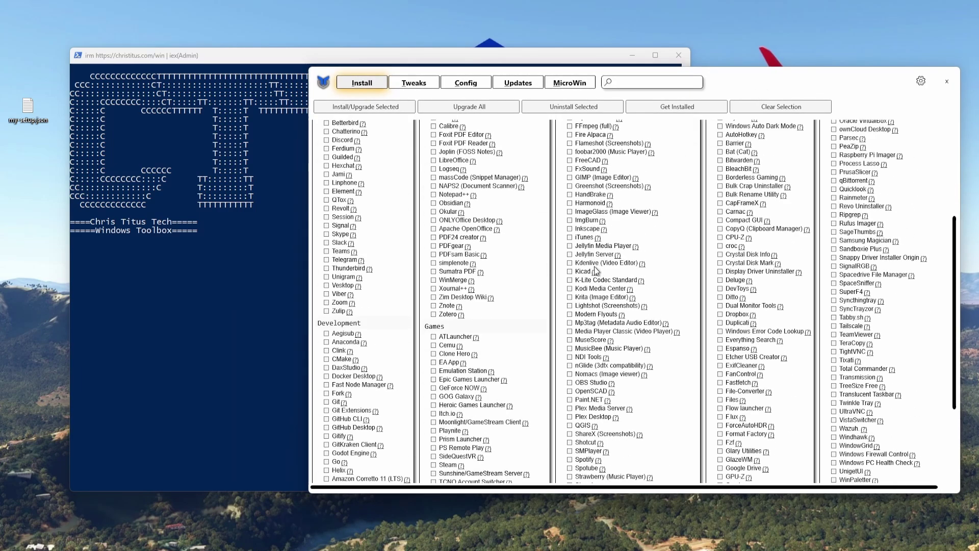
scroll(651, 301, "up", 12)
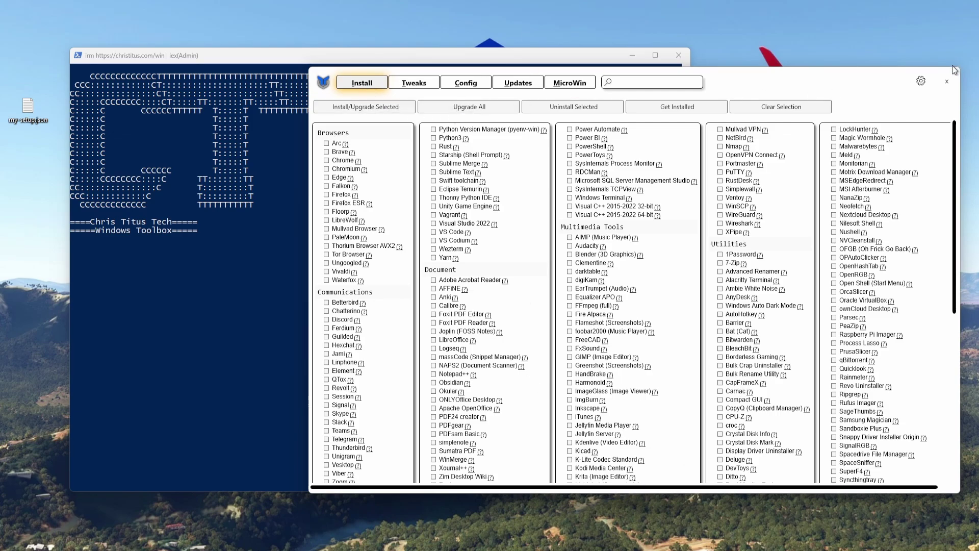
- Show the Import/Export options and tick Firefox ESR, Waterfox, Guilded, Signal and Thunderbird
left_click(922, 81)
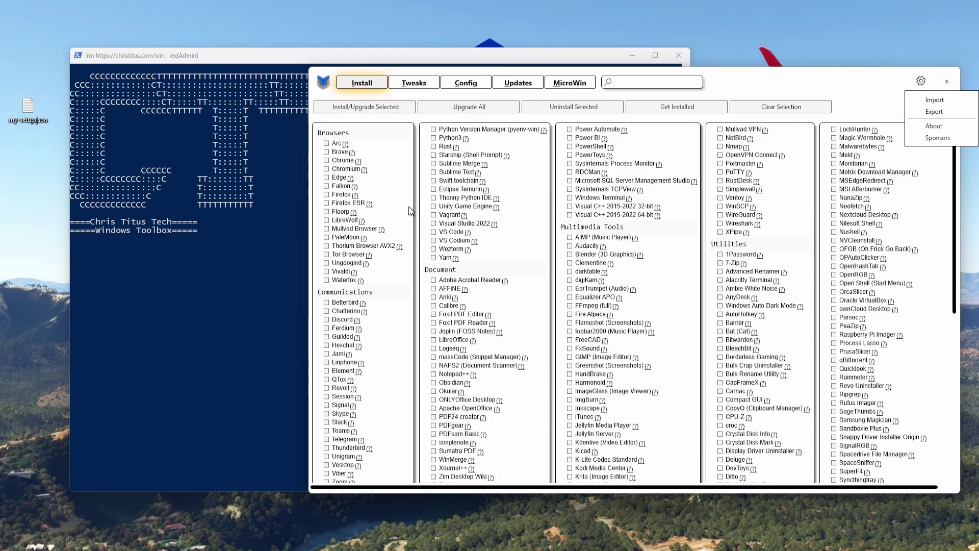
left_click(350, 203)
left_click(339, 280)
left_click(343, 337)
left_click(340, 405)
left_click(352, 448)
- Tick ONLYOffice, Foxit, Acrobat Reader, Visual Studio 2022, Temurin, Sublime Text, SSMS, AIMP and EarTrumpet
left_click(468, 401)
left_click(459, 323)
left_click(464, 281)
left_click(455, 223)
left_click(455, 190)
left_click(457, 173)
left_click(572, 184)
left_click(594, 238)
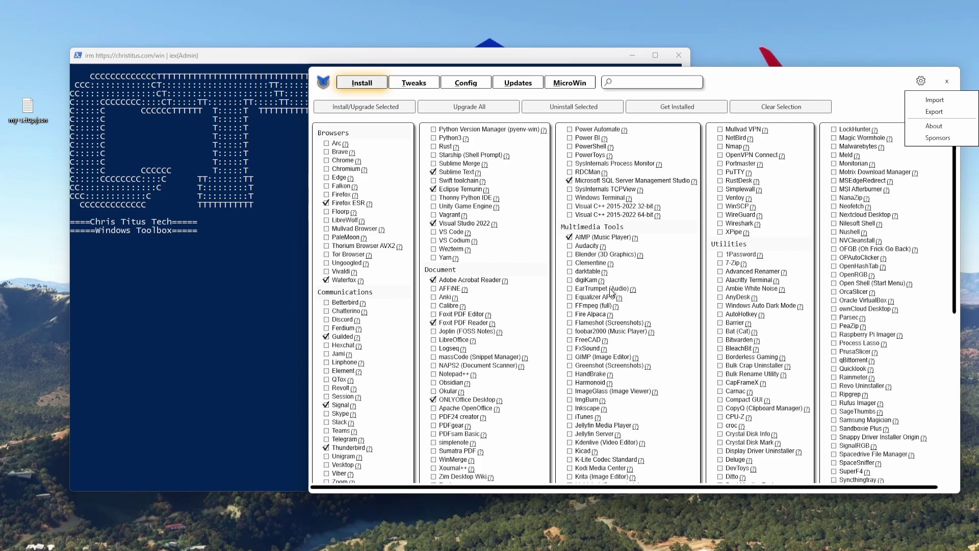
left_click(611, 290)
- Import my-setup.json from the Desktop to check PowerShell, Notepad++, FxSound, 7-Zip, CPU-Z, Afterburner, Revo, OBS
left_click(955, 103)
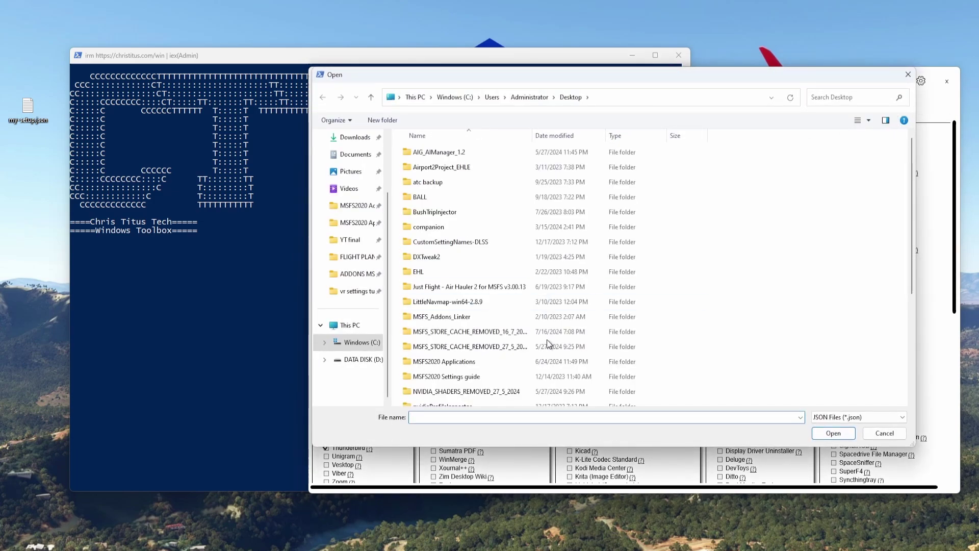
scroll(341, 196, "up", 3)
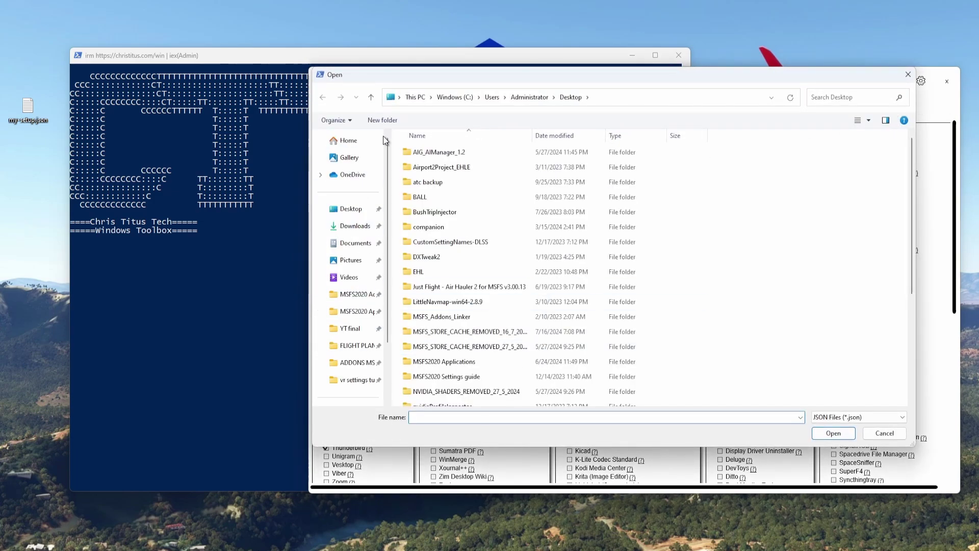
left_click(357, 209)
scroll(454, 354, "down", 4)
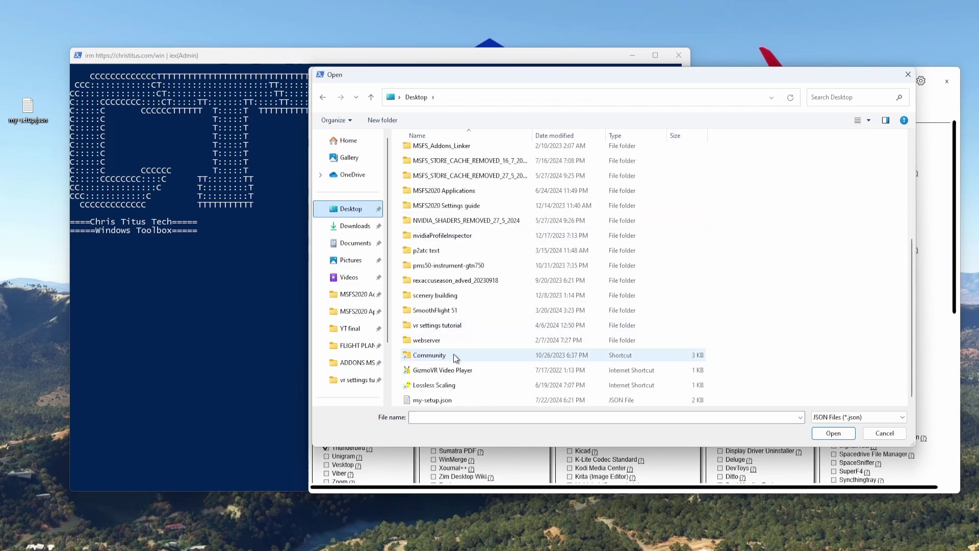
left_click(449, 400)
left_click(833, 433)
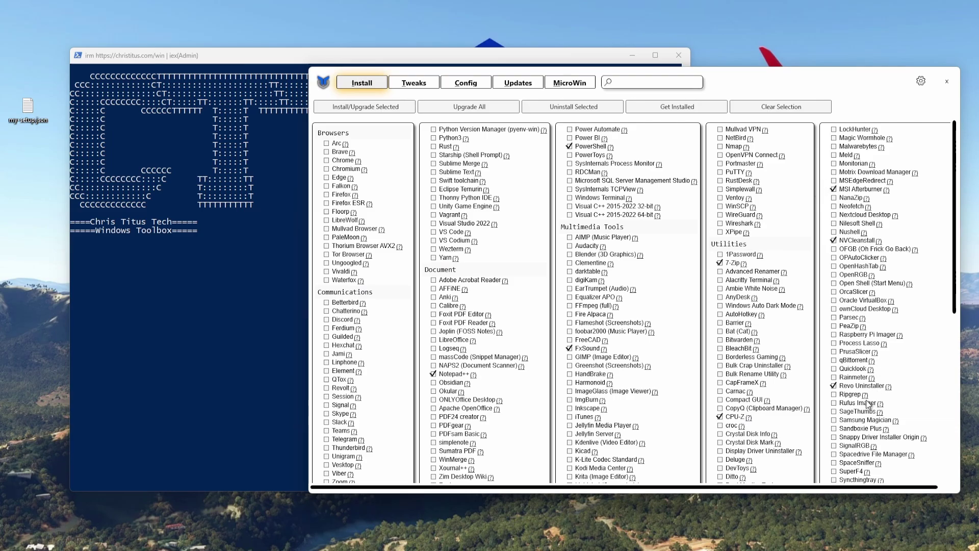
scroll(818, 335, "down", 3)
scroll(814, 357, "up", 3)
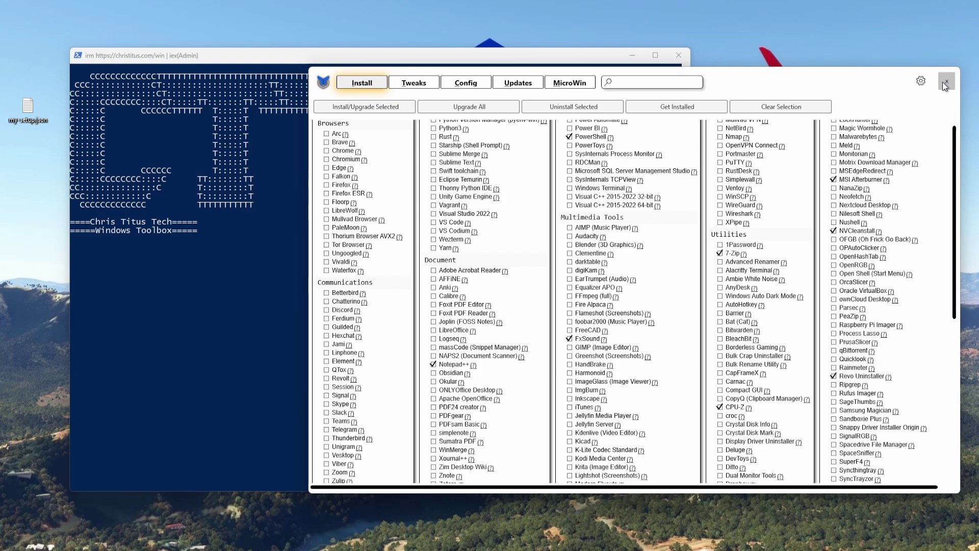
- Drag the WinUtil window by its title bar left and slightly down toward the screen centre
left_click_drag(880, 96, 752, 106)
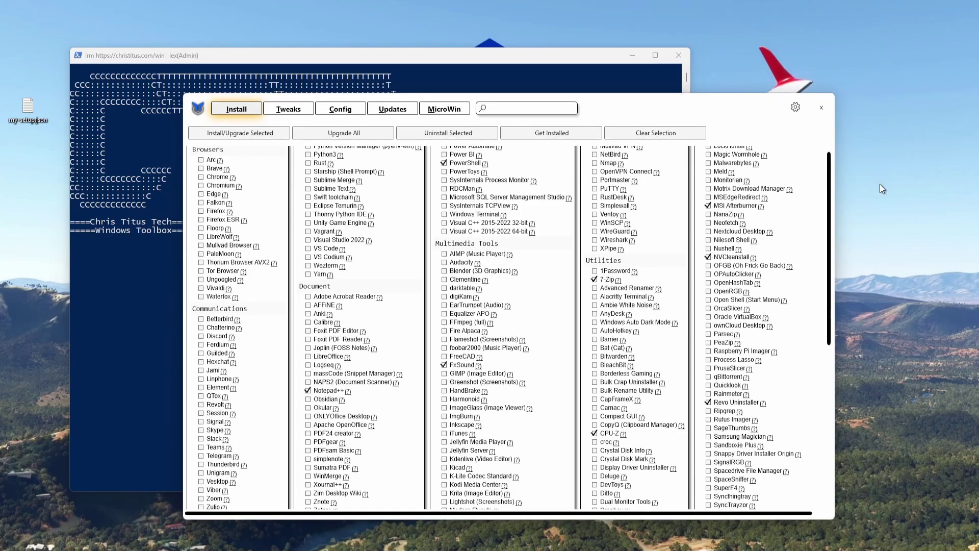